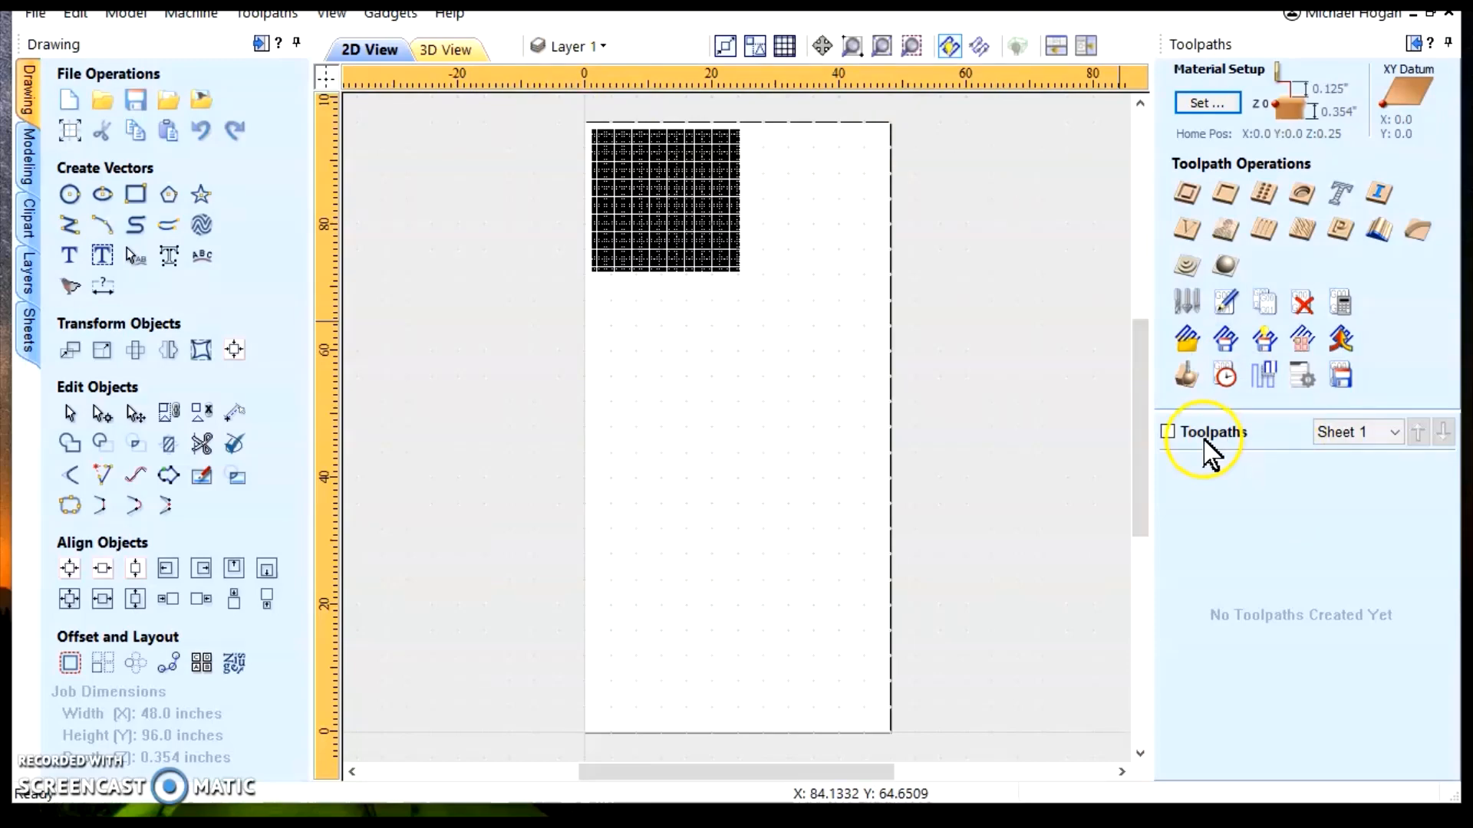
# Select the whole grid of small circles and start a 2D Profile toolpath for it.
pyautogui.scroll(2, 648, 149)
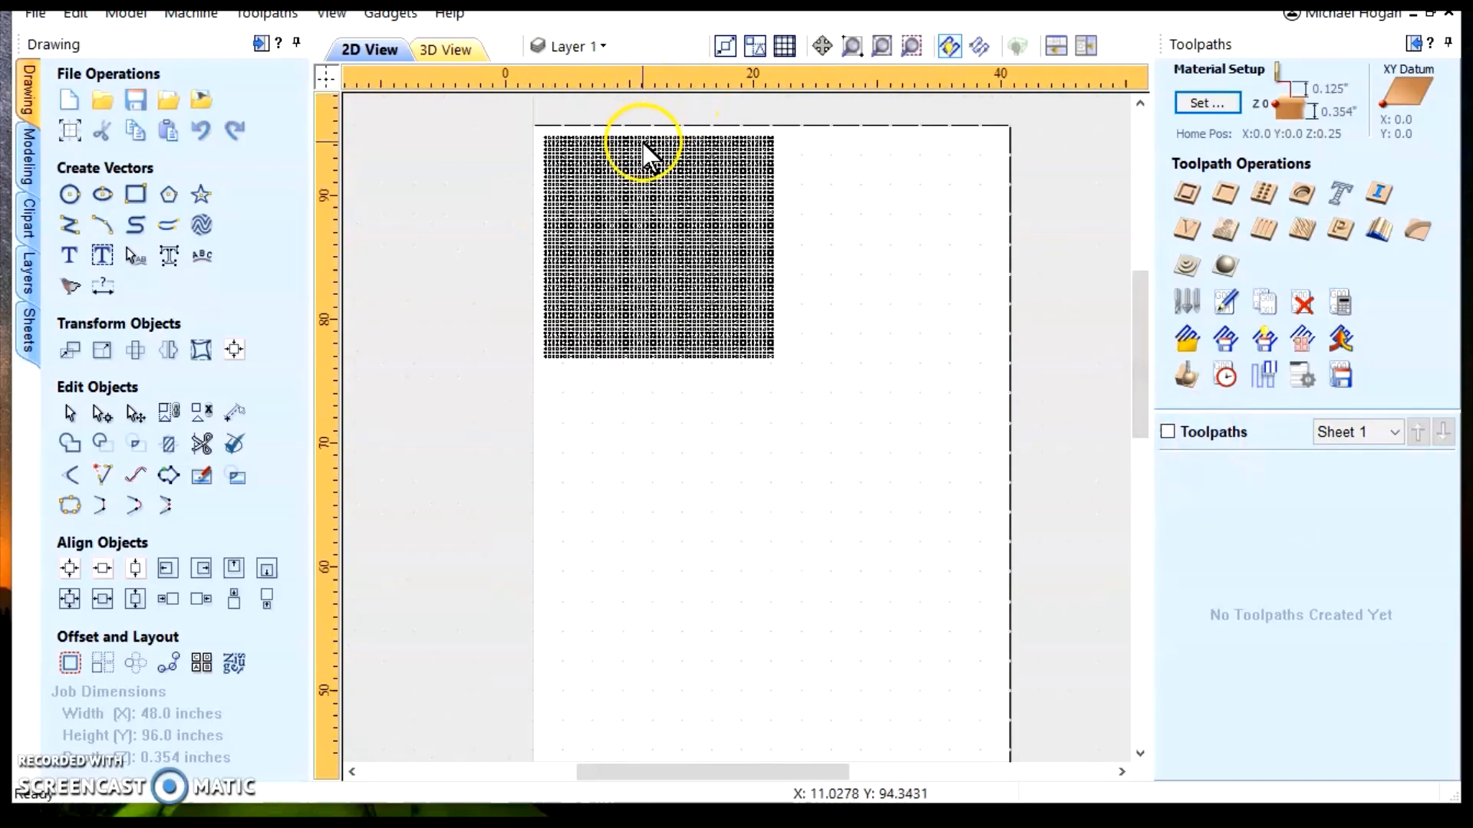
pyautogui.scroll(2, 644, 154)
pyautogui.scroll(2, 614, 165)
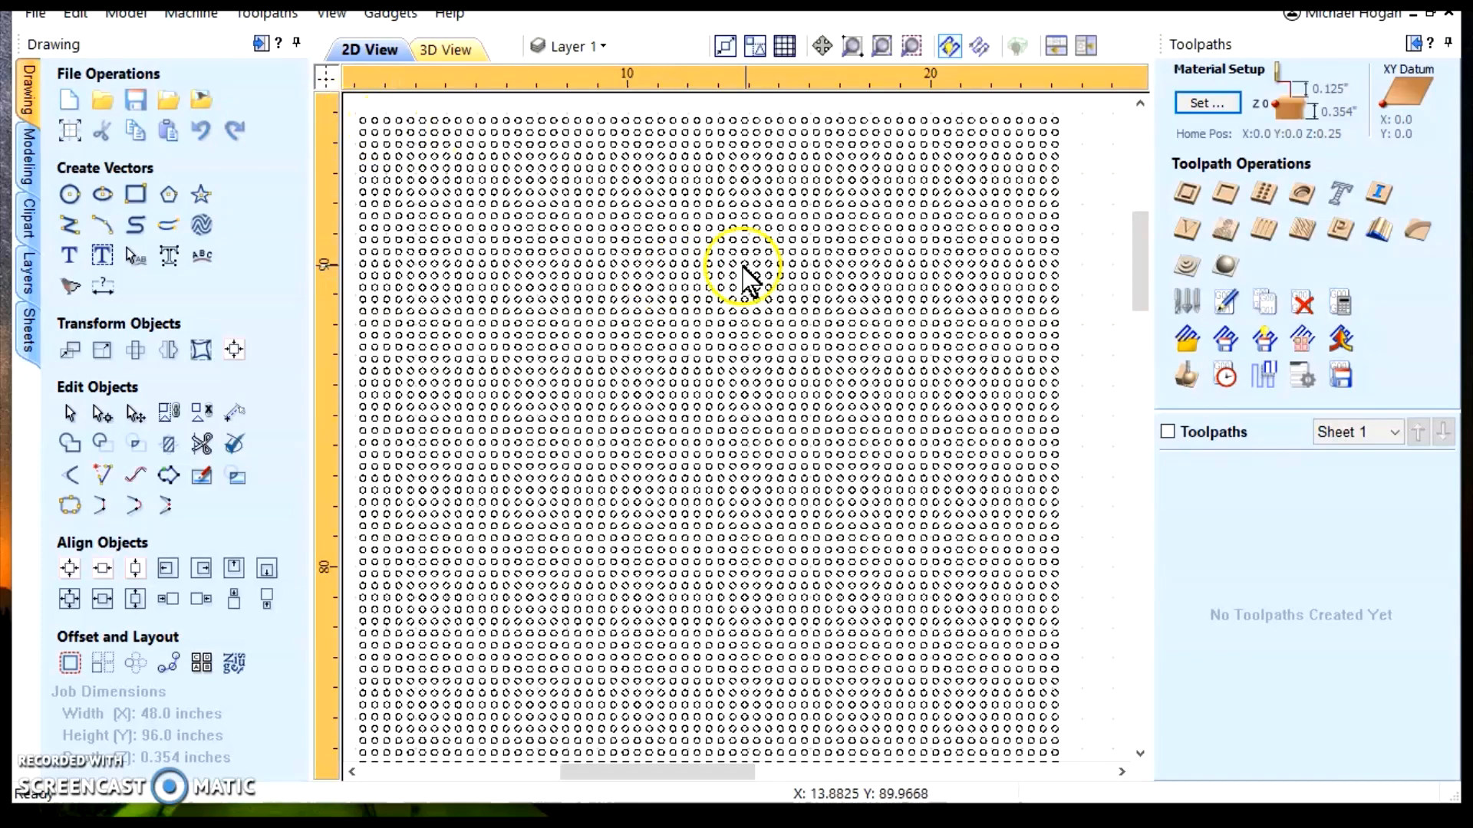
pyautogui.scroll(-2, 767, 284)
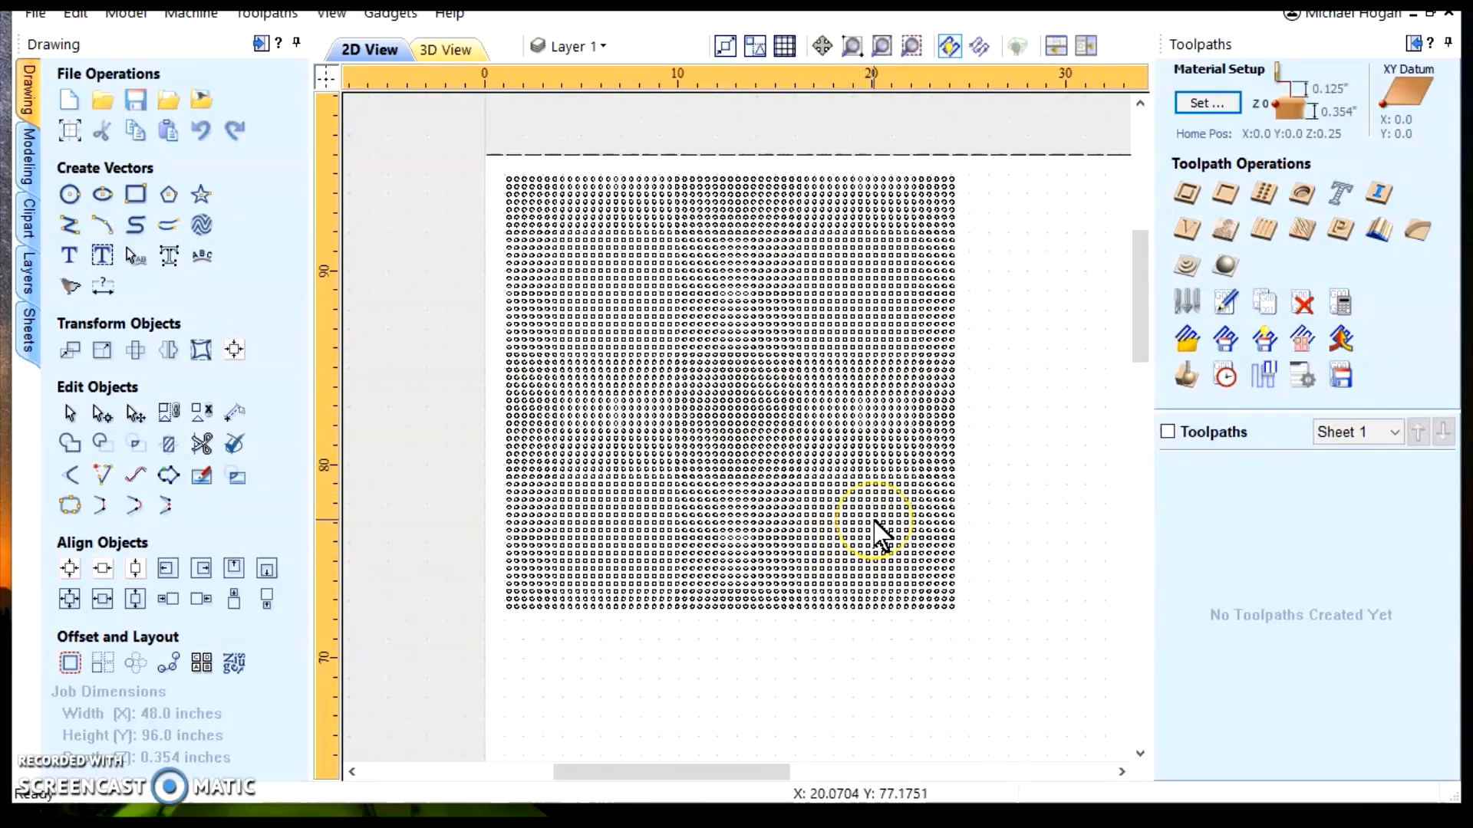
pyautogui.click(647, 394)
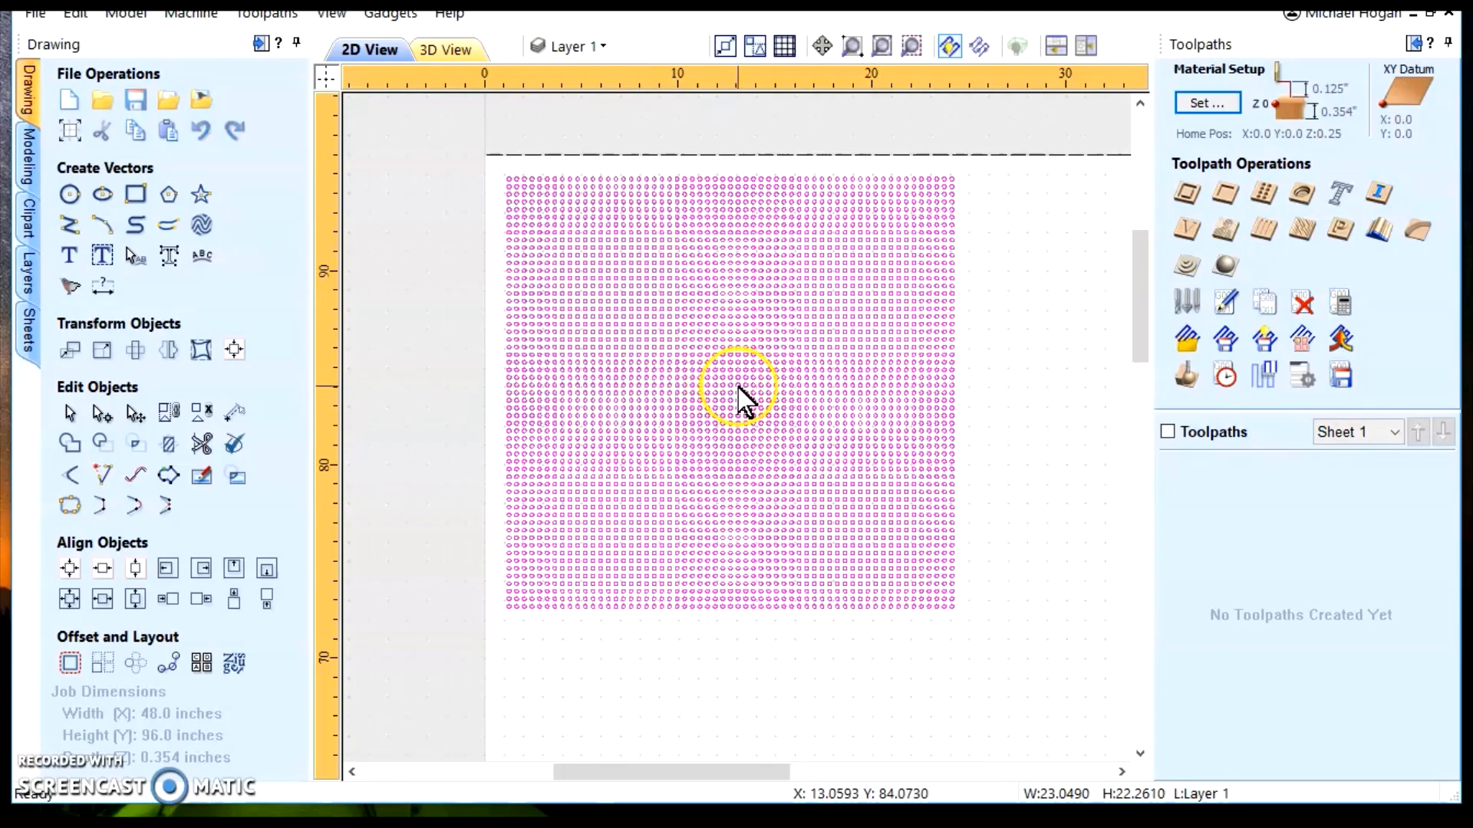
pyautogui.click(1186, 195)
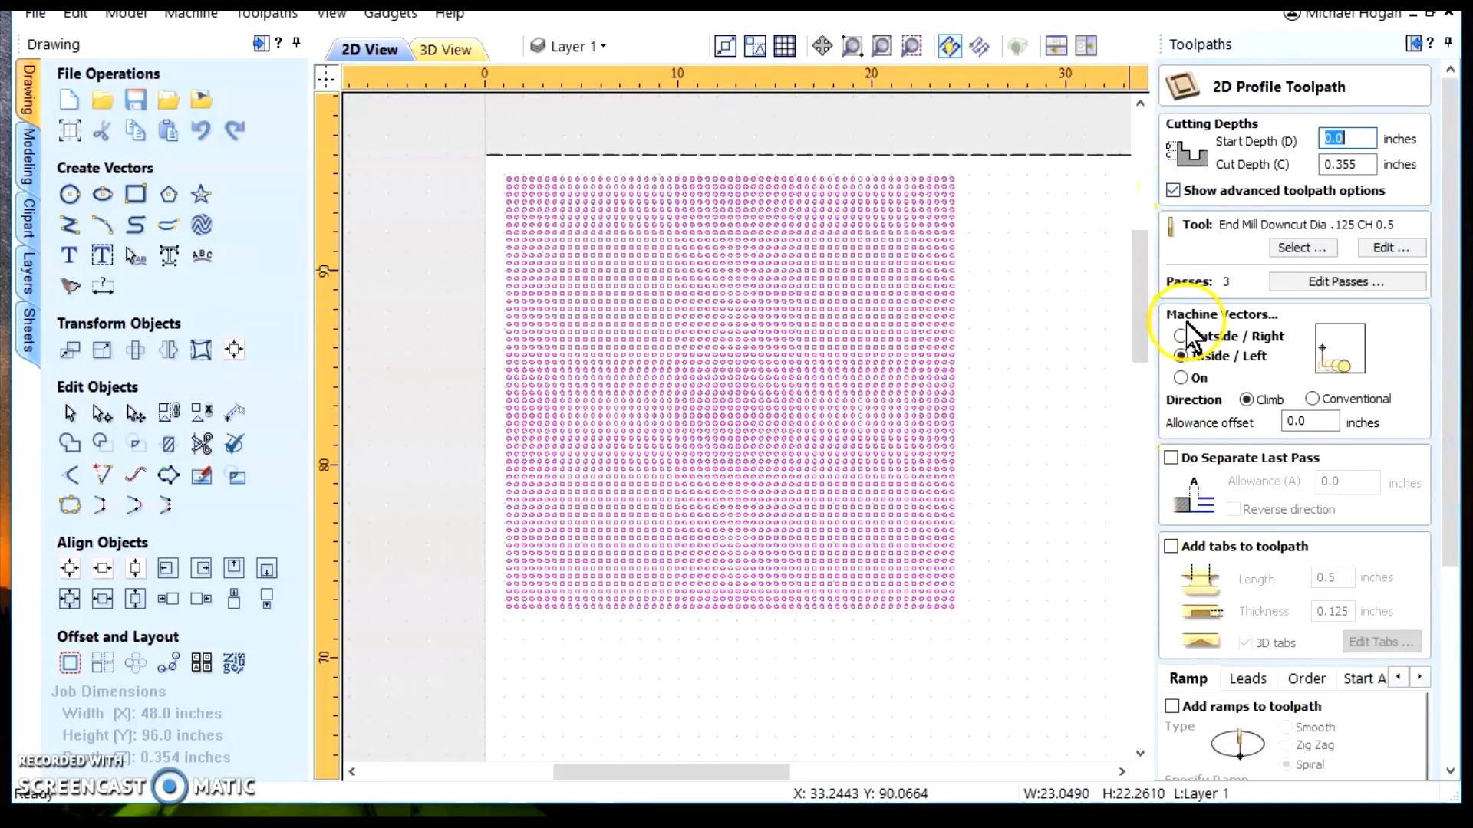
# Add a spiral ramp to the inside profile toolpath and review its cutting order options.
pyautogui.scroll(-1, 1055, 401)
pyautogui.scroll(-1, 1012, 398)
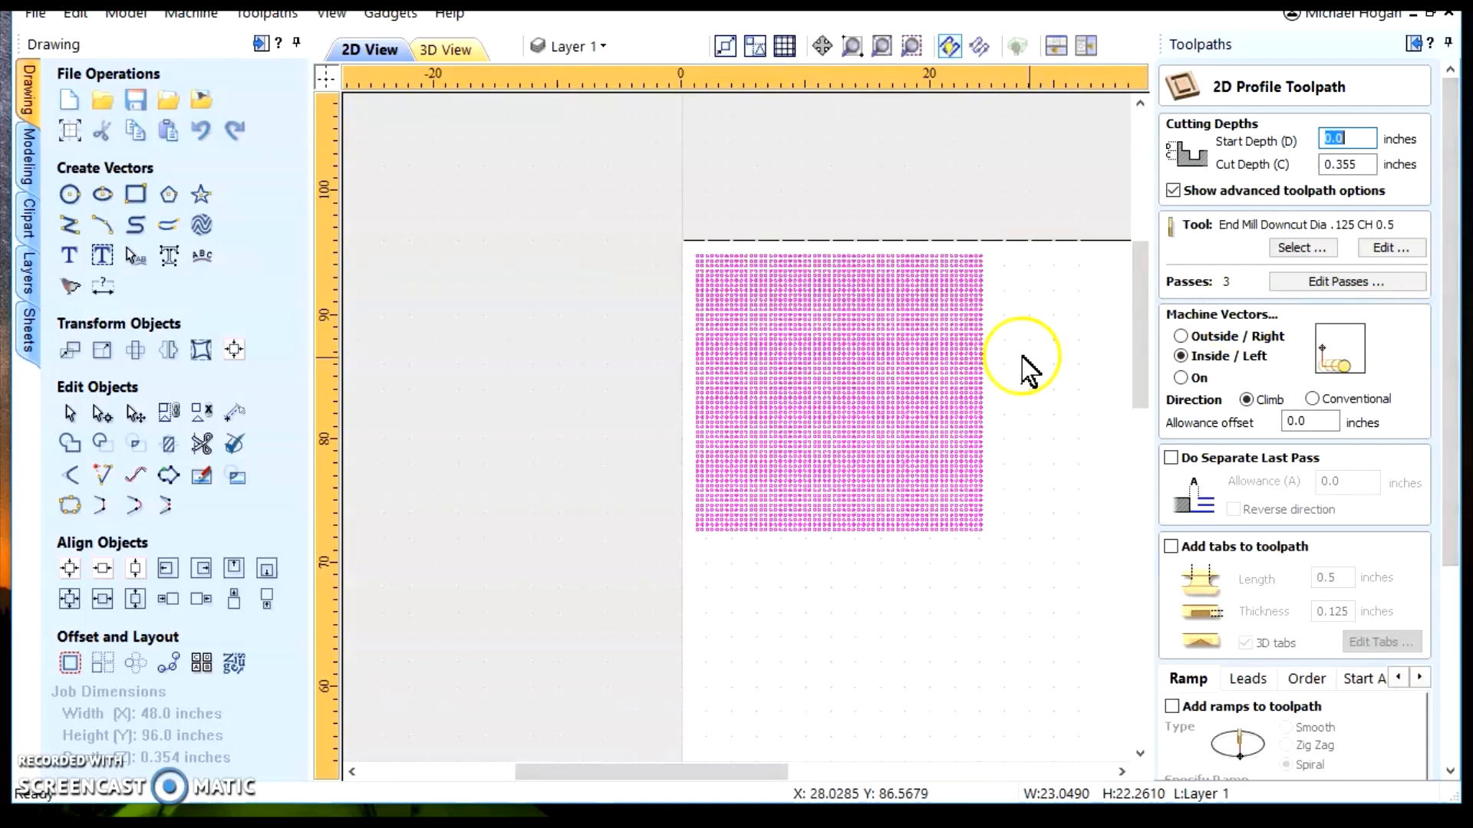
pyautogui.scroll(2, 1011, 369)
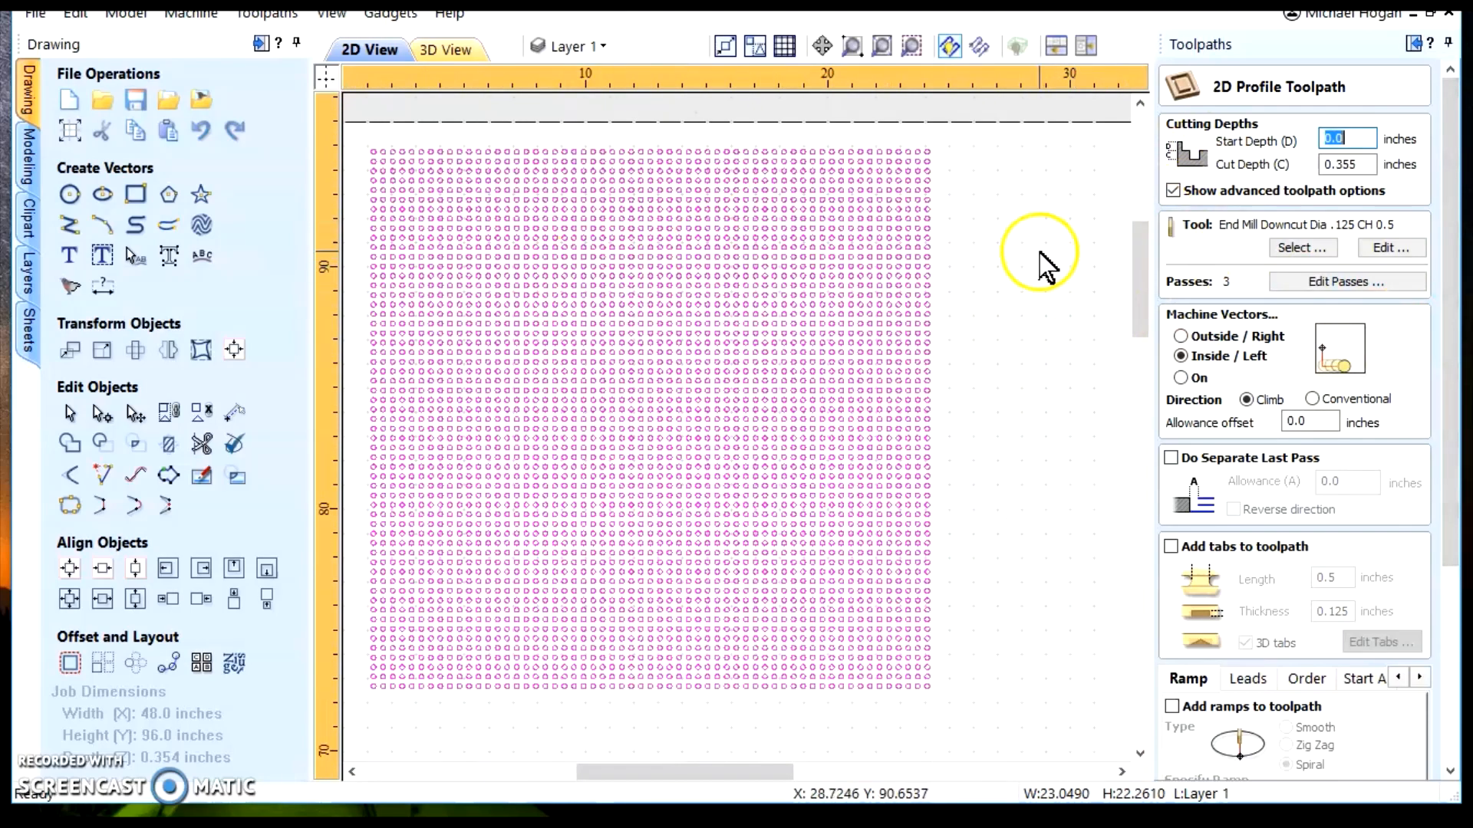
pyautogui.scroll(-3, 1268, 537)
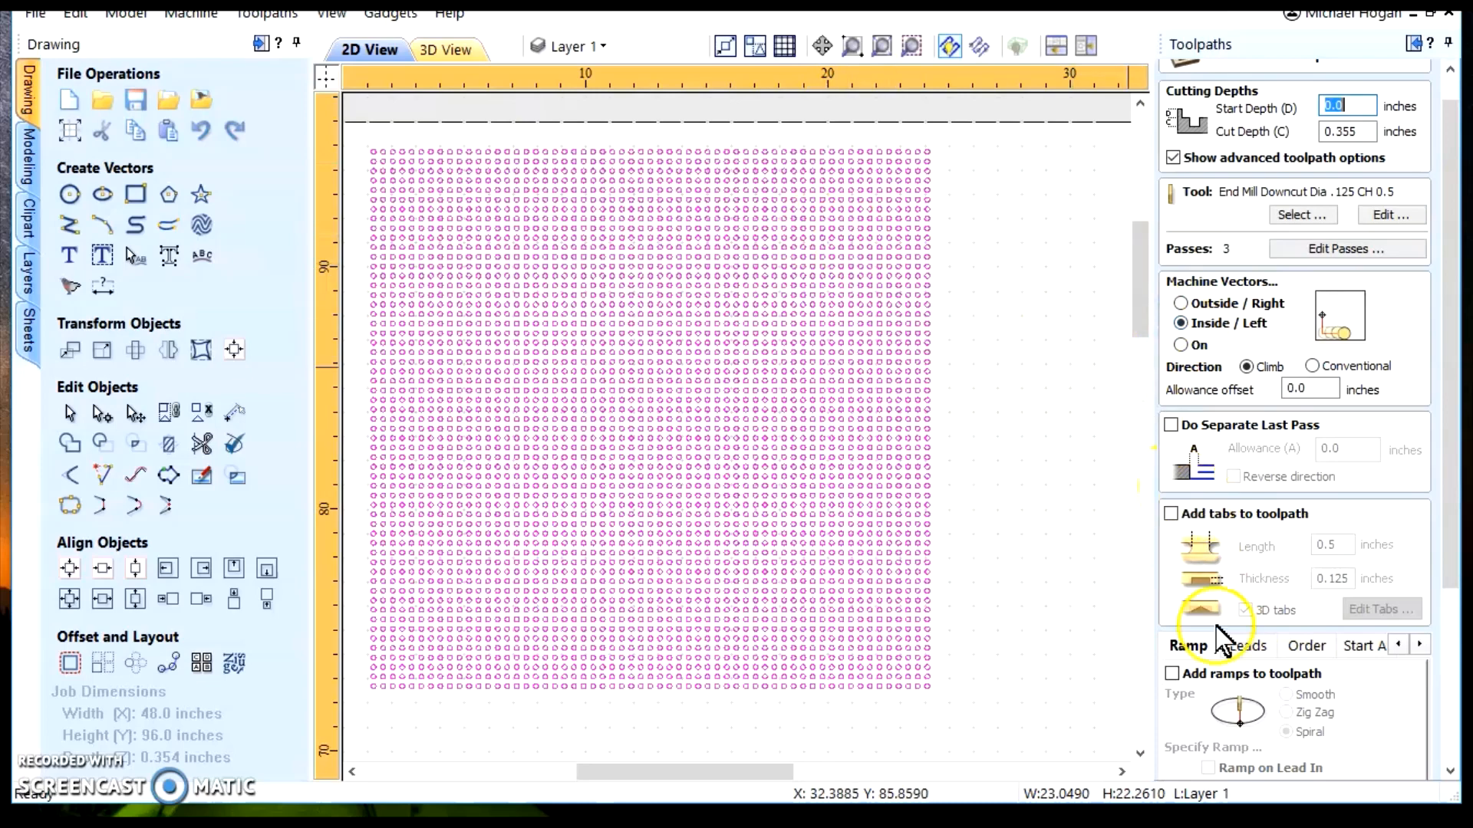
pyautogui.click(1171, 674)
pyautogui.scroll(-2, 1126, 647)
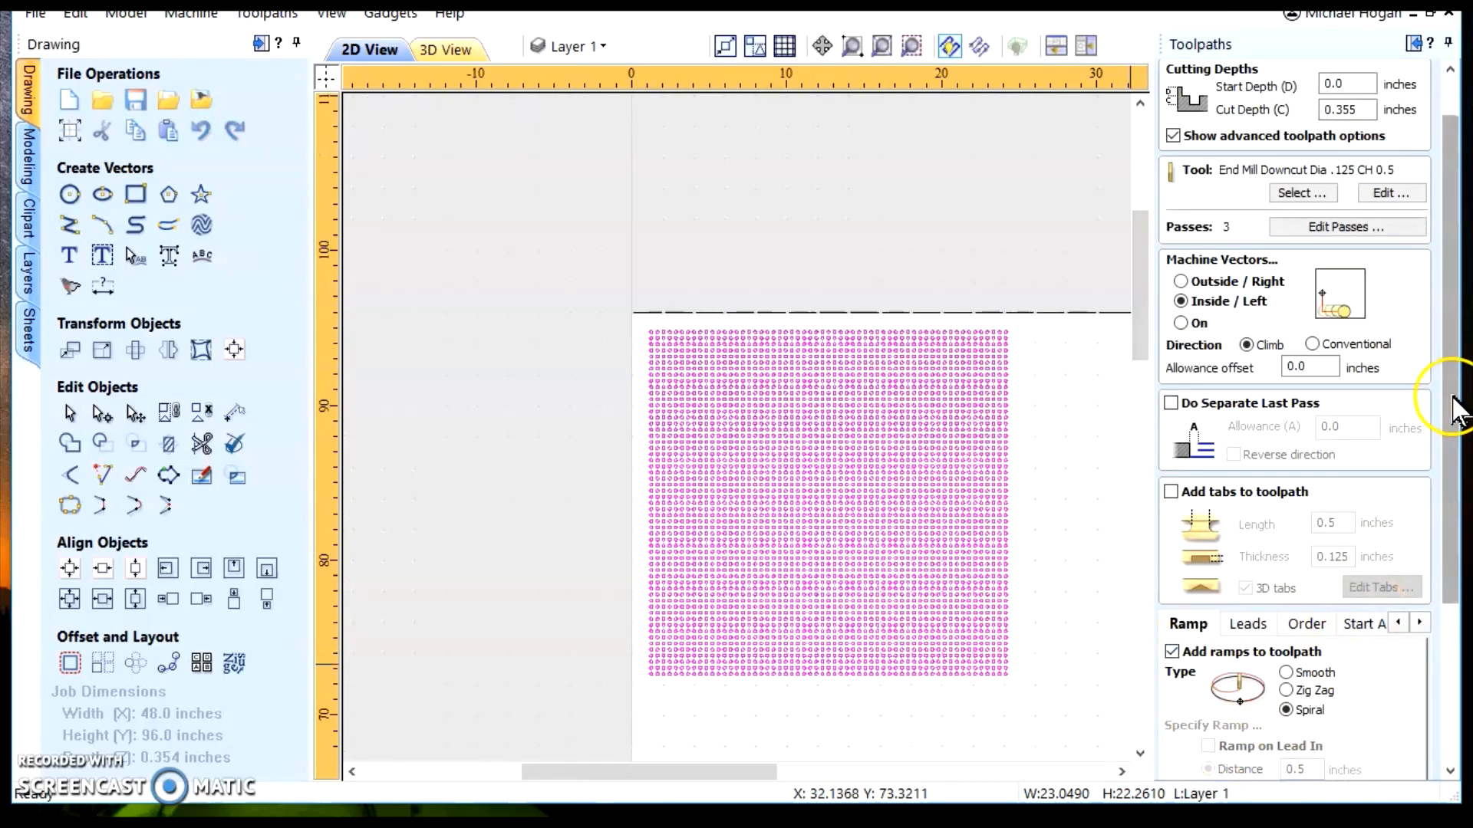
pyautogui.moveTo(1453, 402); pyautogui.dragTo(1448, 510)
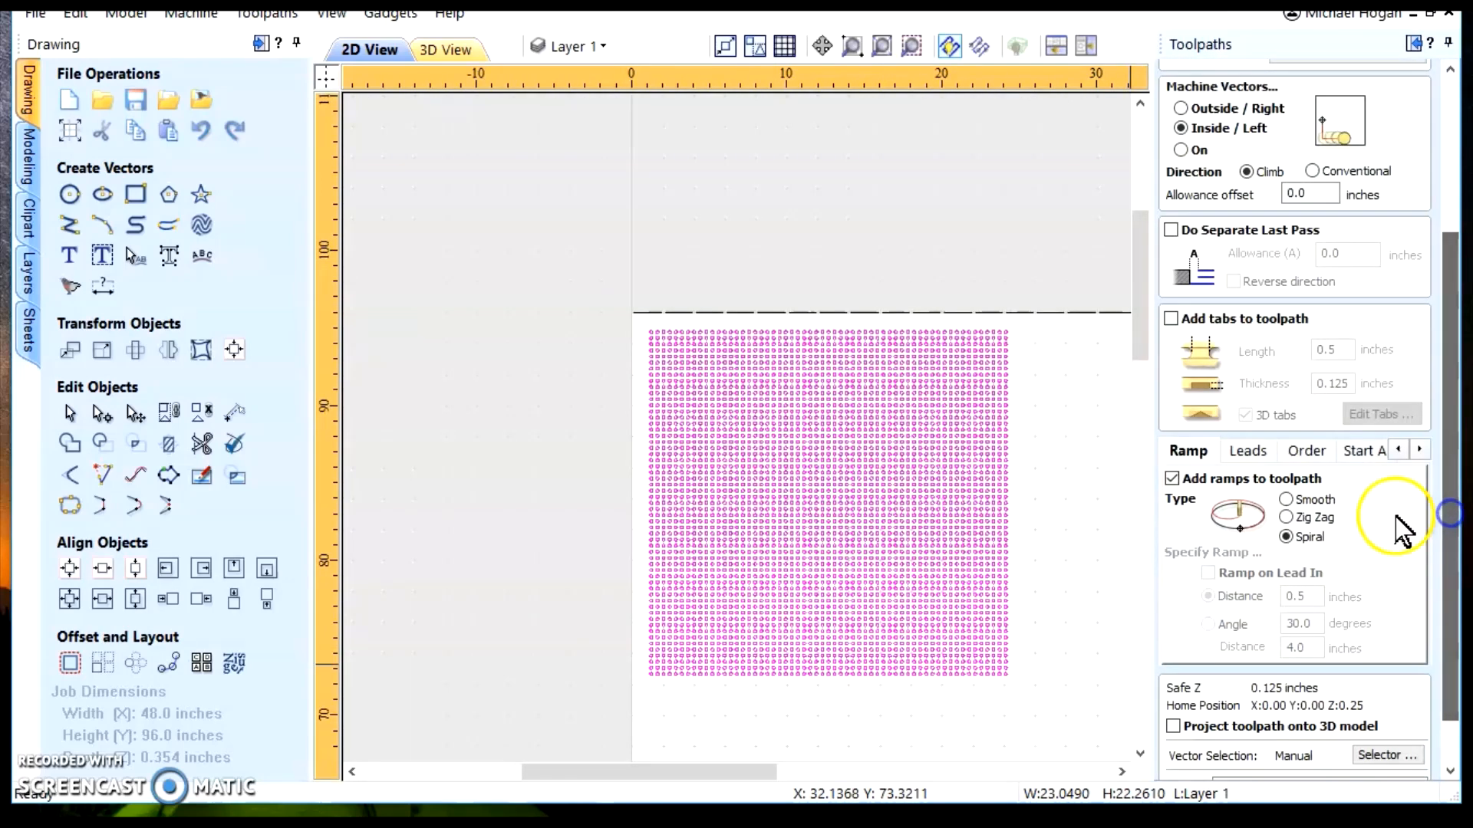
pyautogui.click(1308, 452)
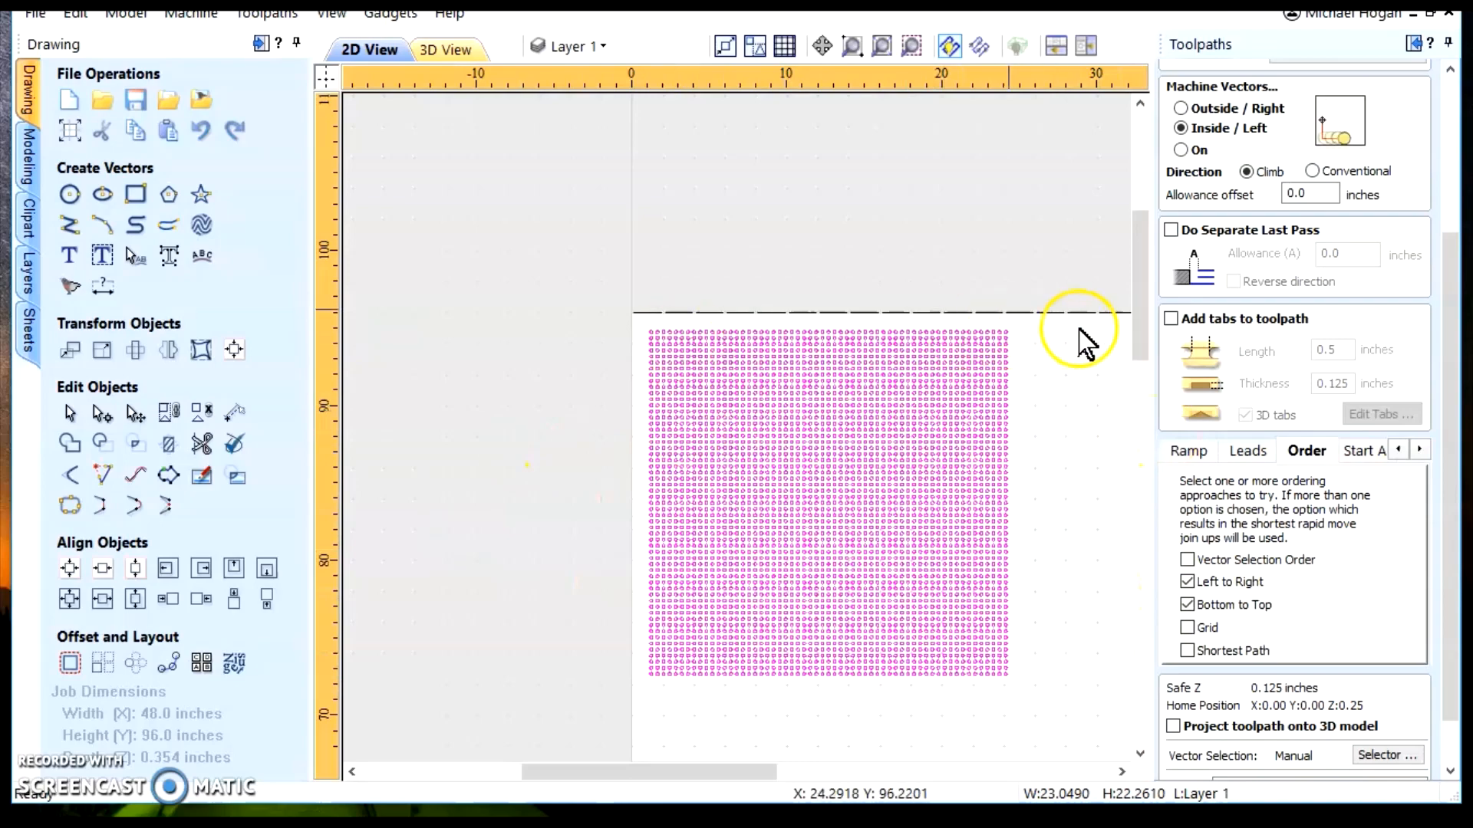
pyautogui.scroll(-2, 1318, 637)
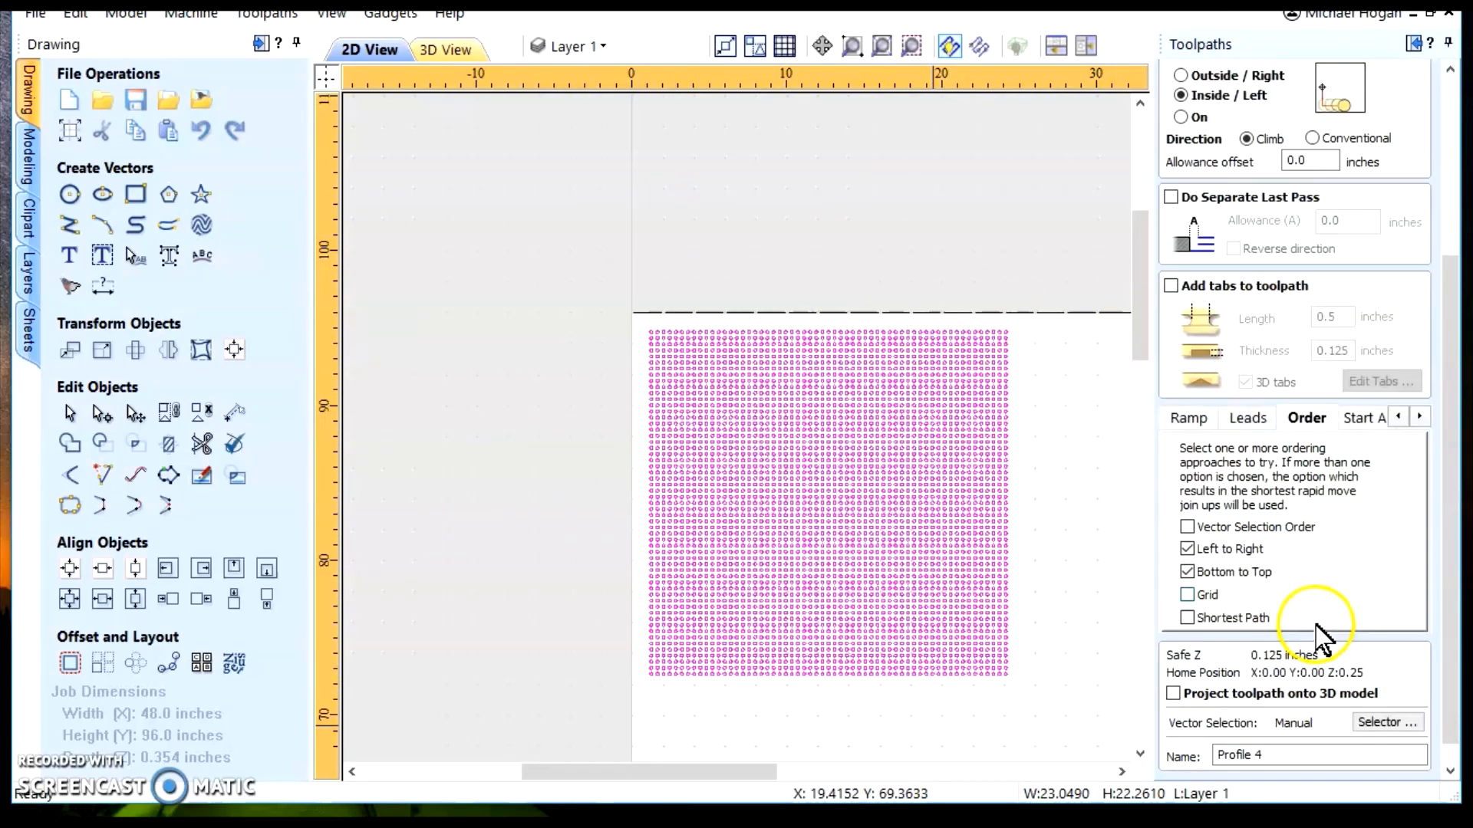
pyautogui.scroll(-1, 1258, 694)
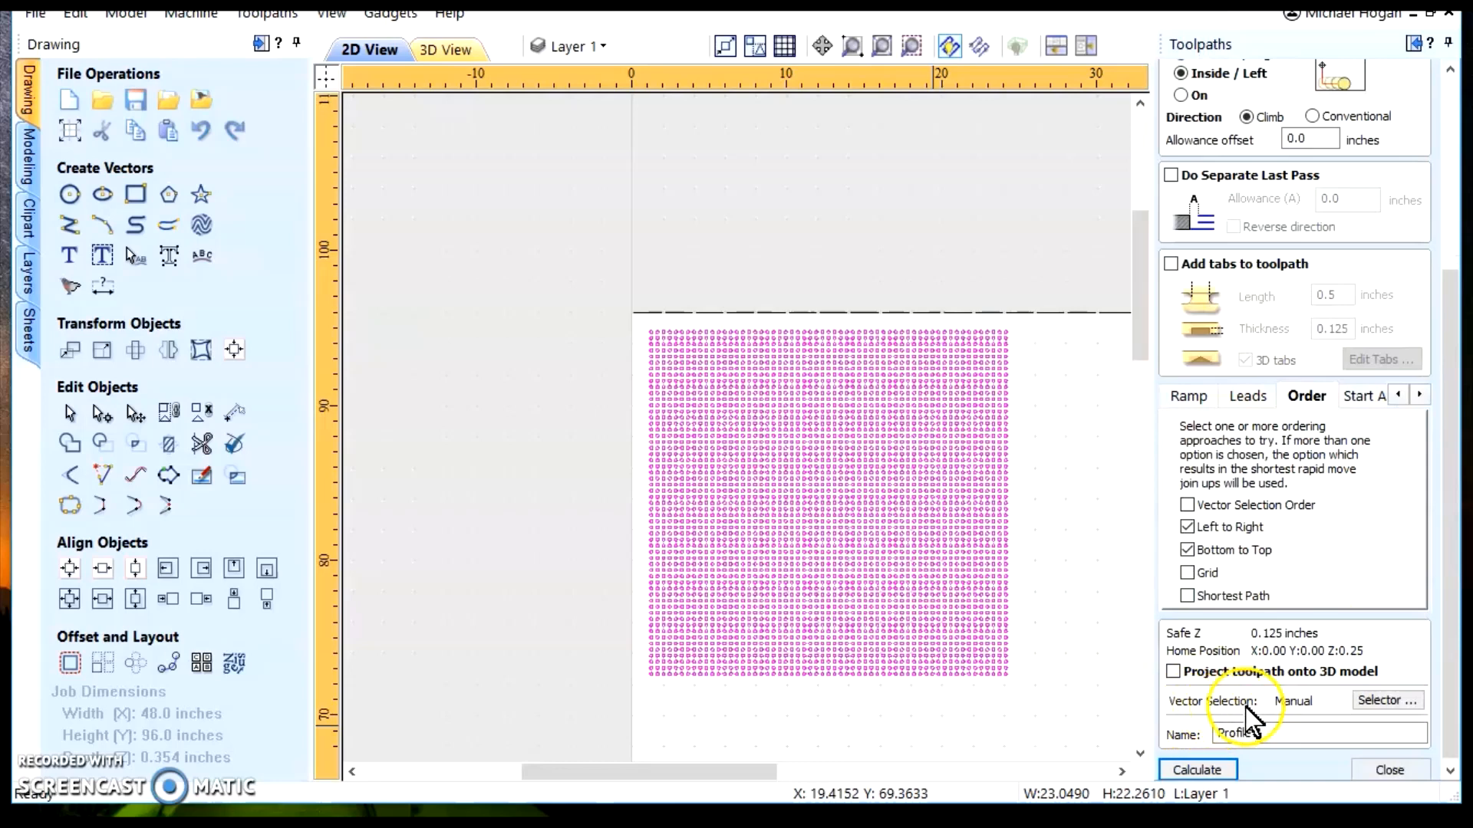
# Associate the vector selection of all closed vectors on Layer 1 with the profile toolpath and calculate it.
pyautogui.click(1371, 700)
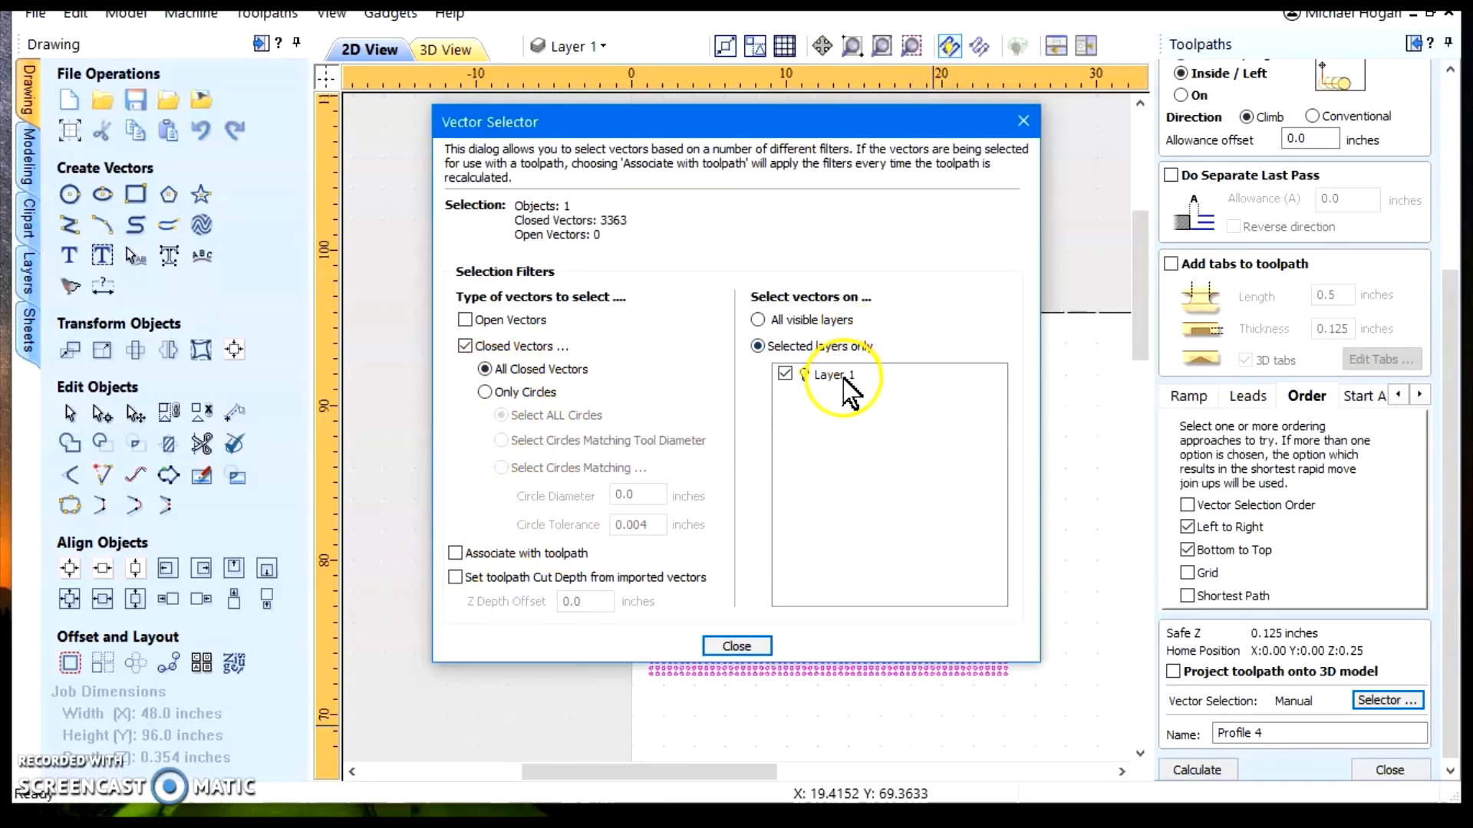
pyautogui.click(455, 553)
pyautogui.click(735, 648)
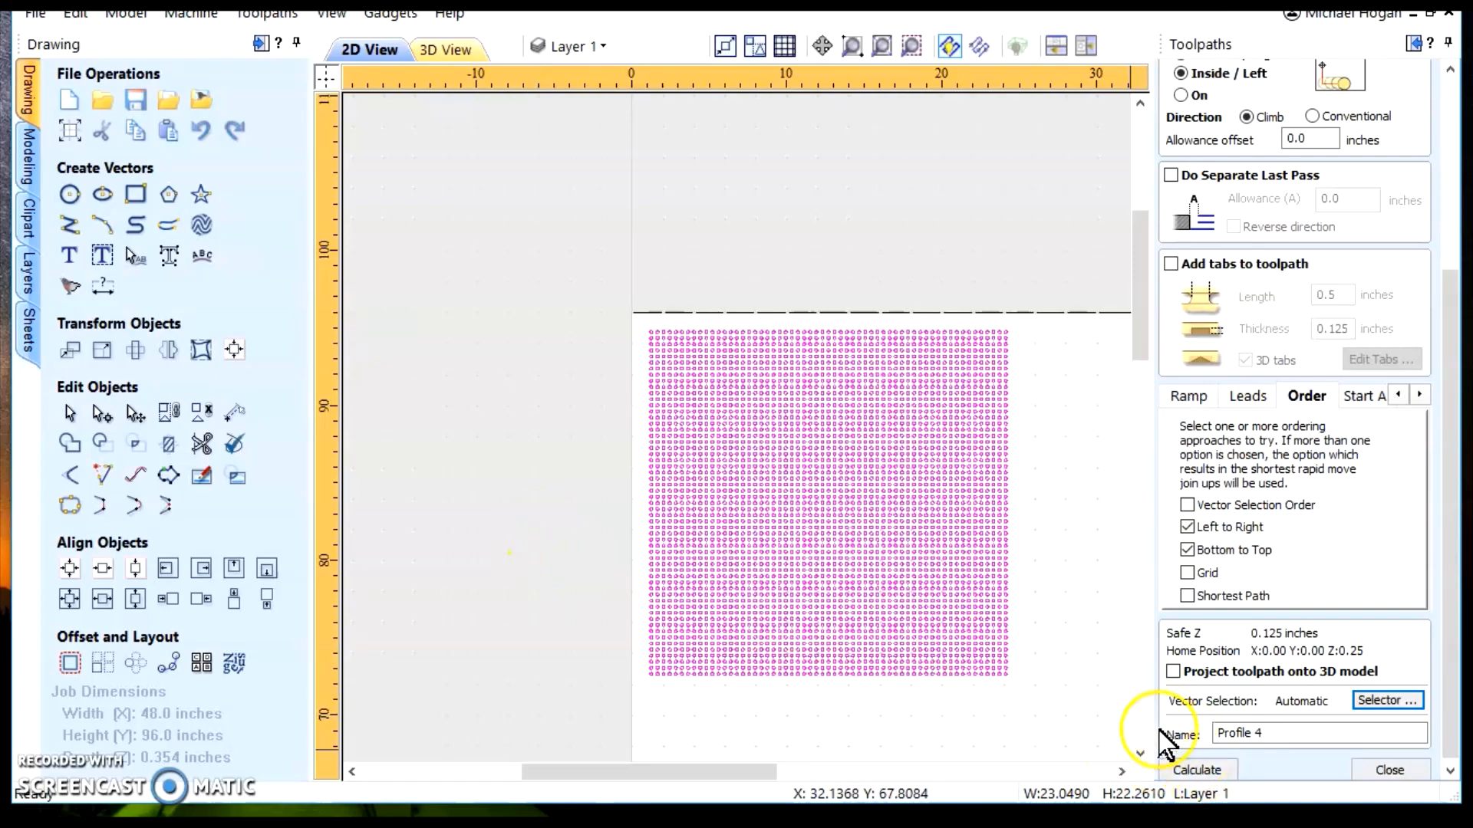
pyautogui.click(1196, 771)
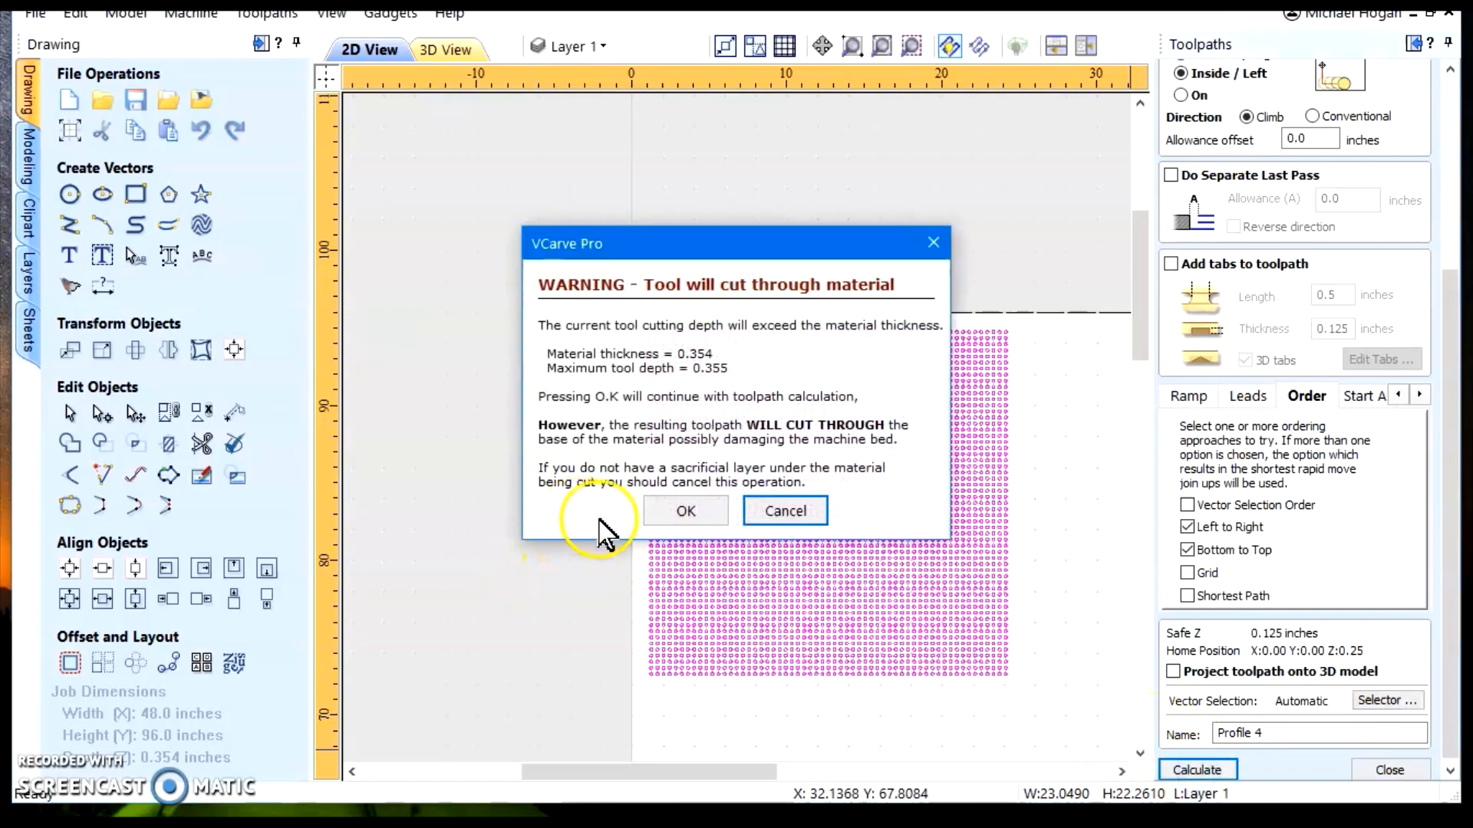
pyautogui.click(683, 510)
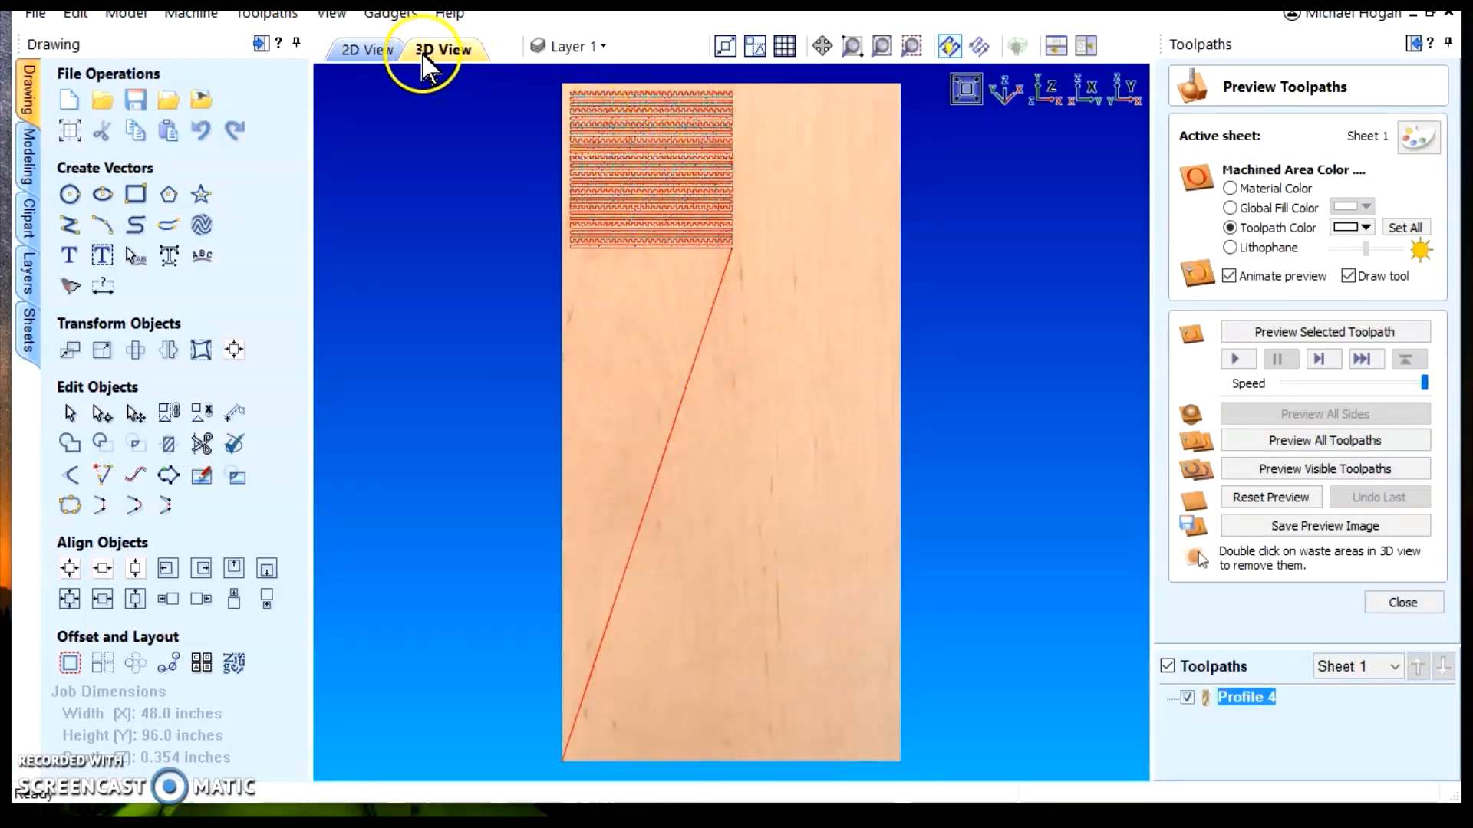
# Return to the 2D view, deselect the grid of circles and hide all toolpaths.
pyautogui.click(382, 54)
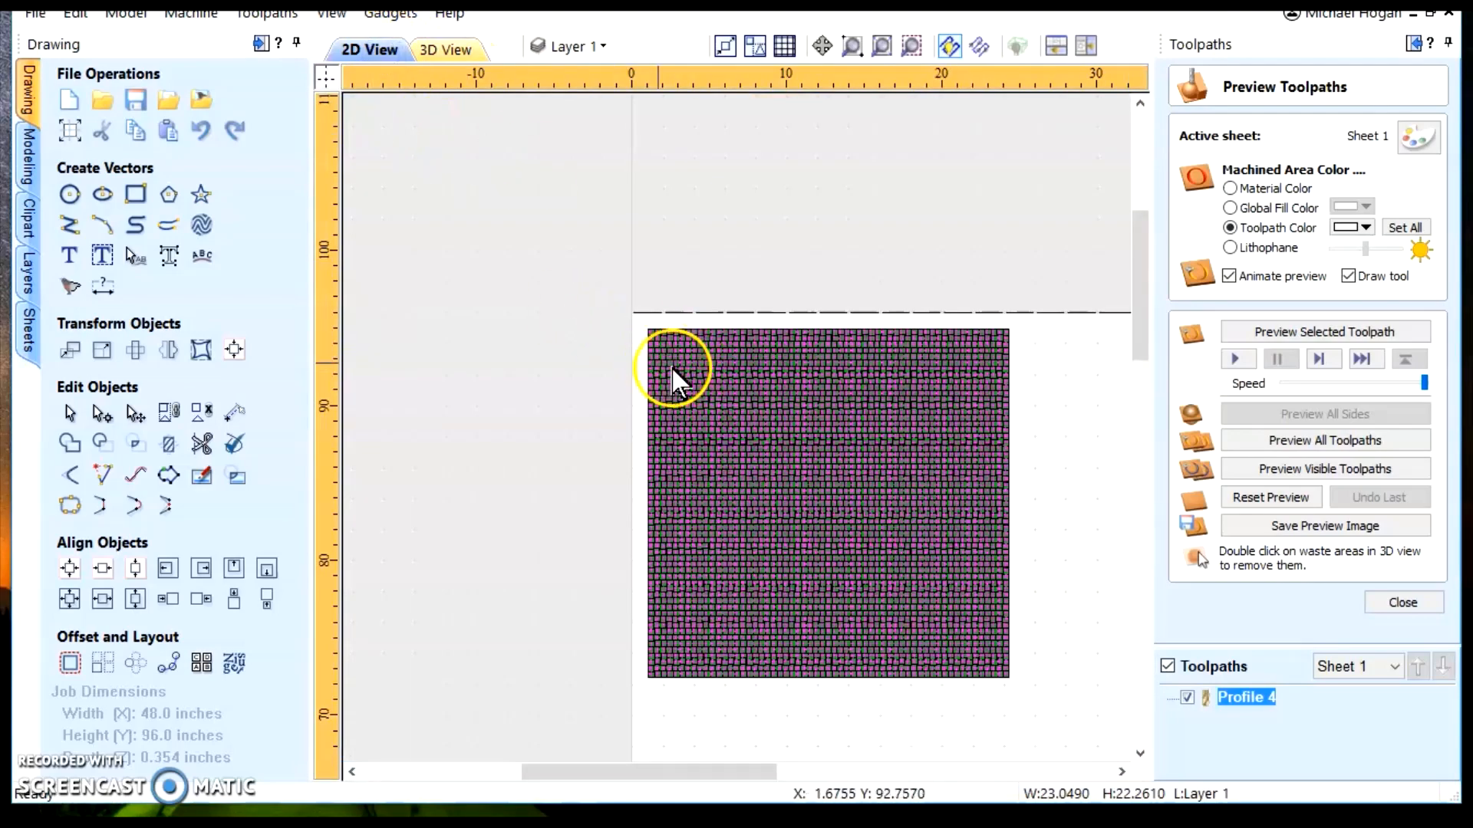
pyautogui.click(604, 337)
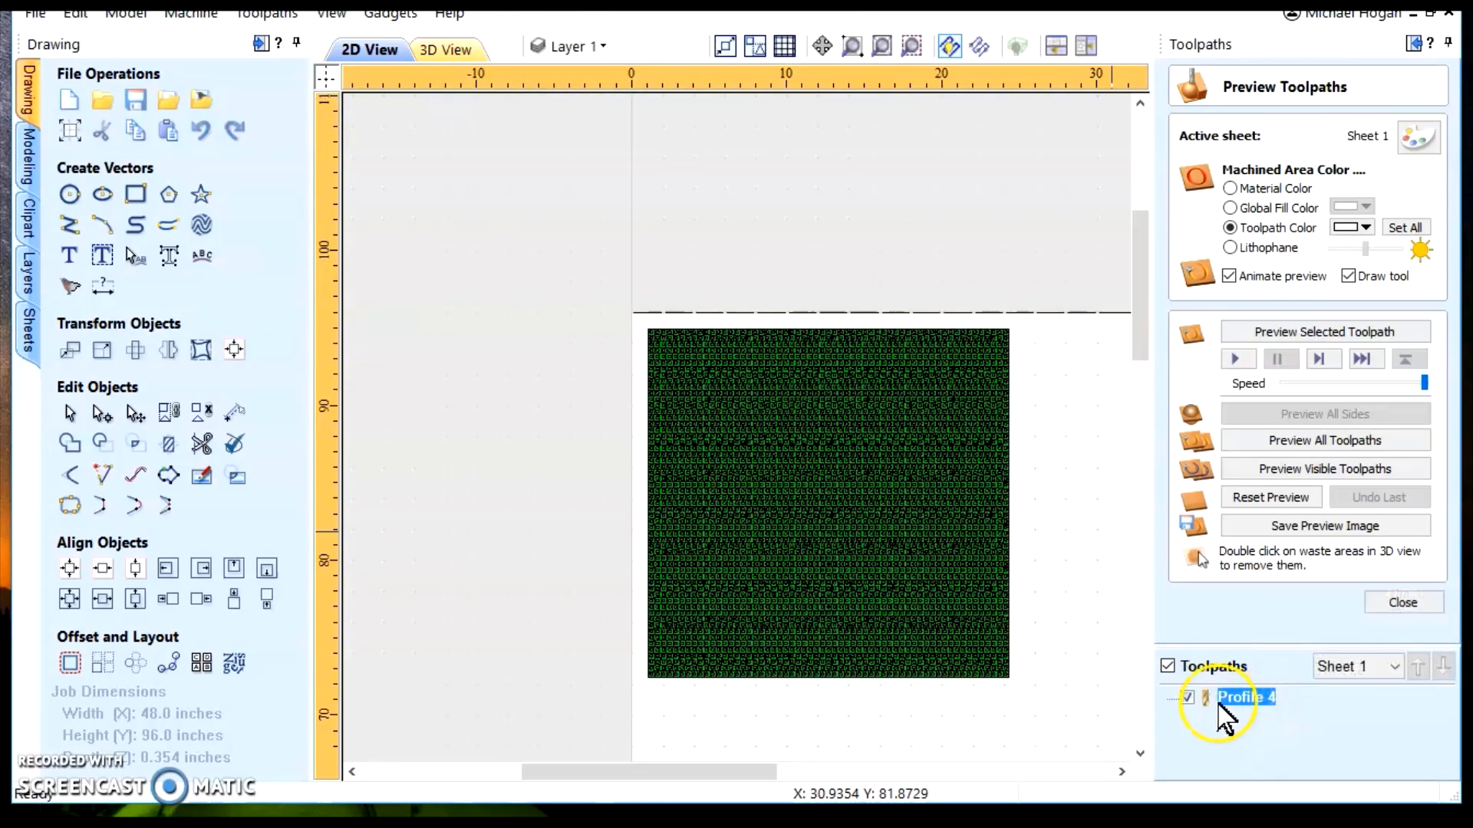
pyautogui.click(1168, 667)
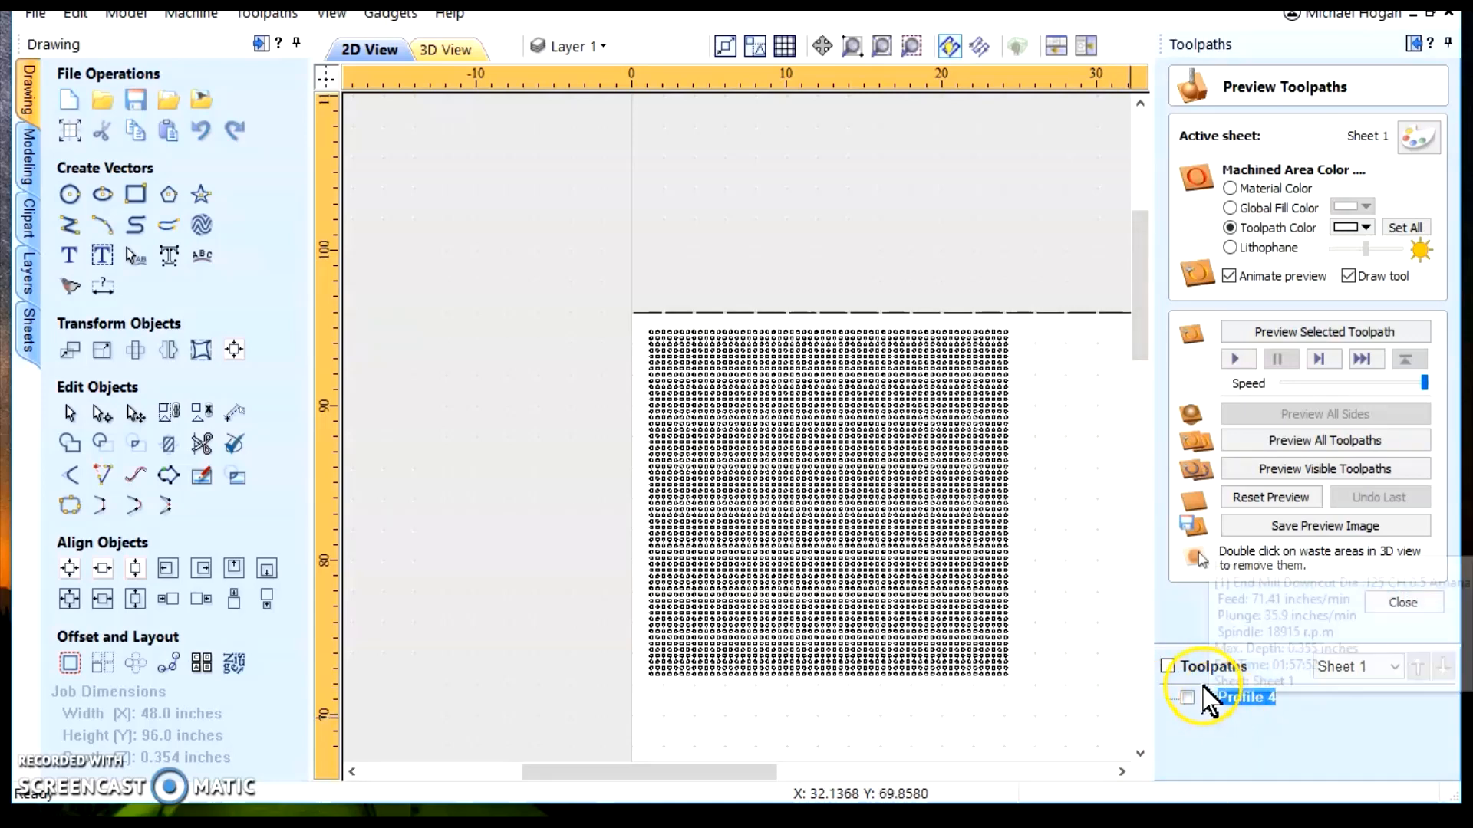
# Duplicate the grid of circles below the original and center the copy in the material.
pyautogui.scroll(-1, 936, 592)
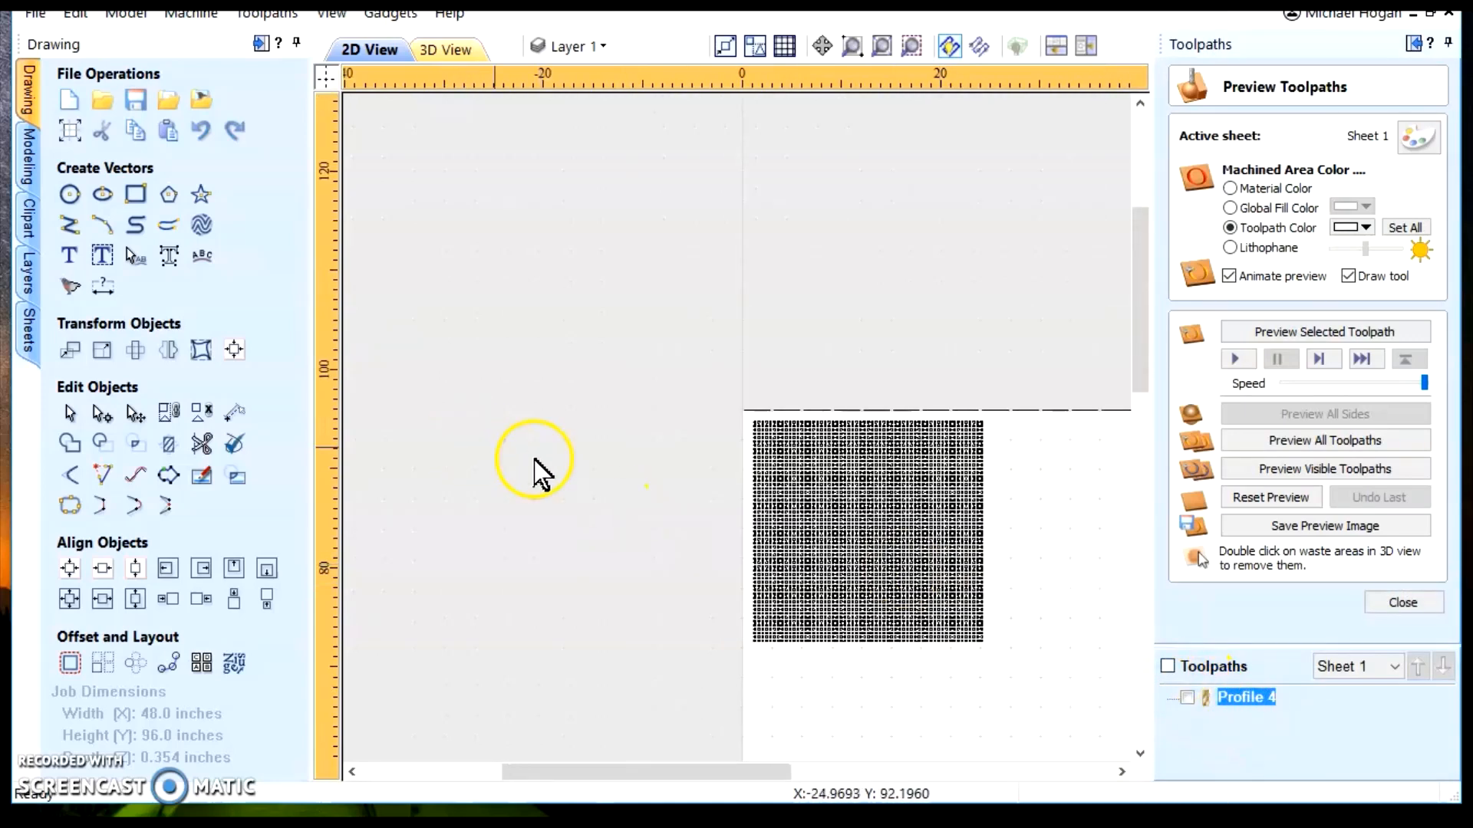
pyautogui.scroll(-1, 648, 376)
pyautogui.scroll(-1, 828, 483)
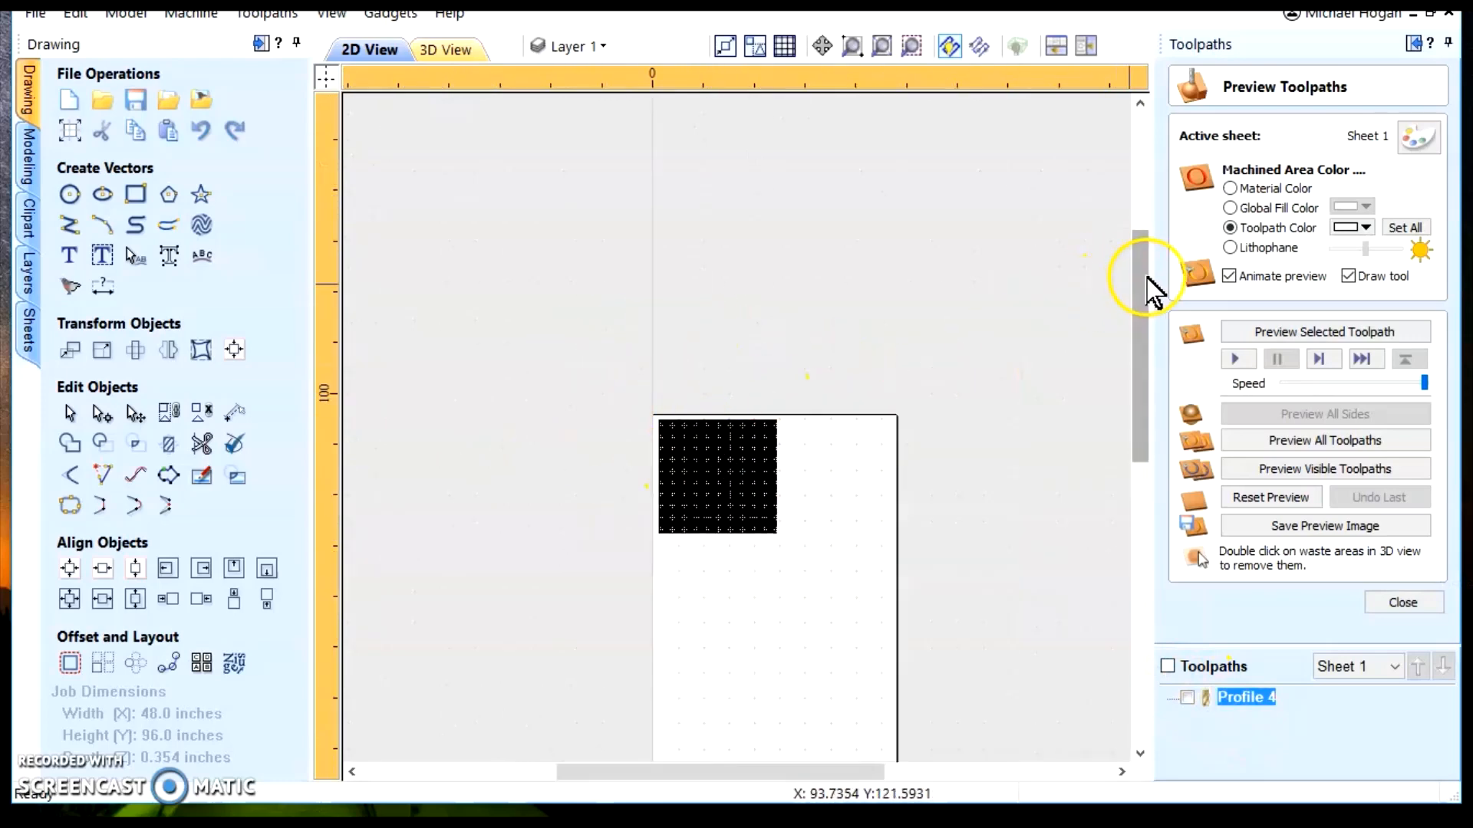
pyautogui.moveTo(1143, 287); pyautogui.dragTo(1140, 322)
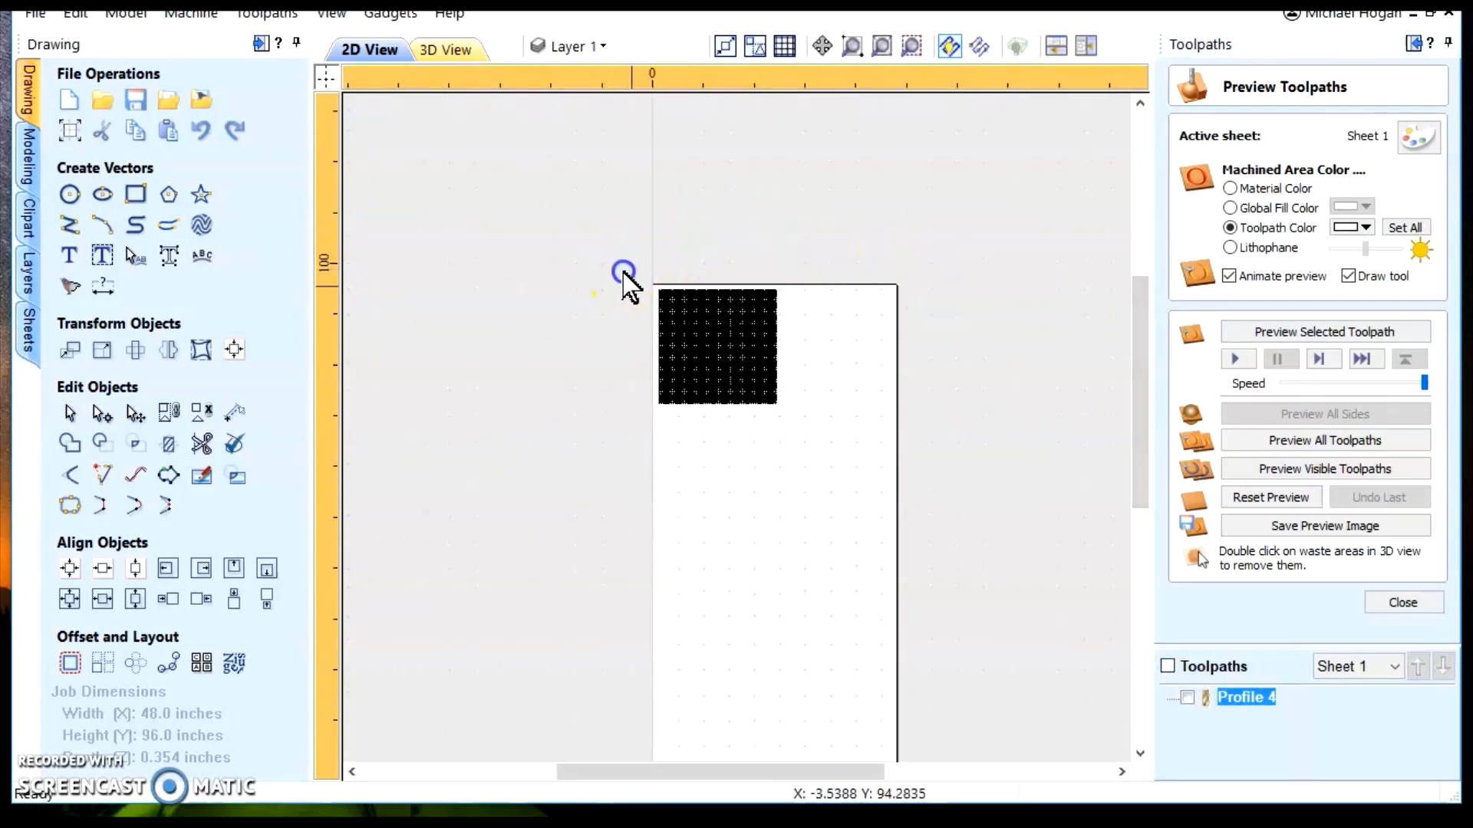
pyautogui.moveTo(624, 277); pyautogui.dragTo(827, 434)
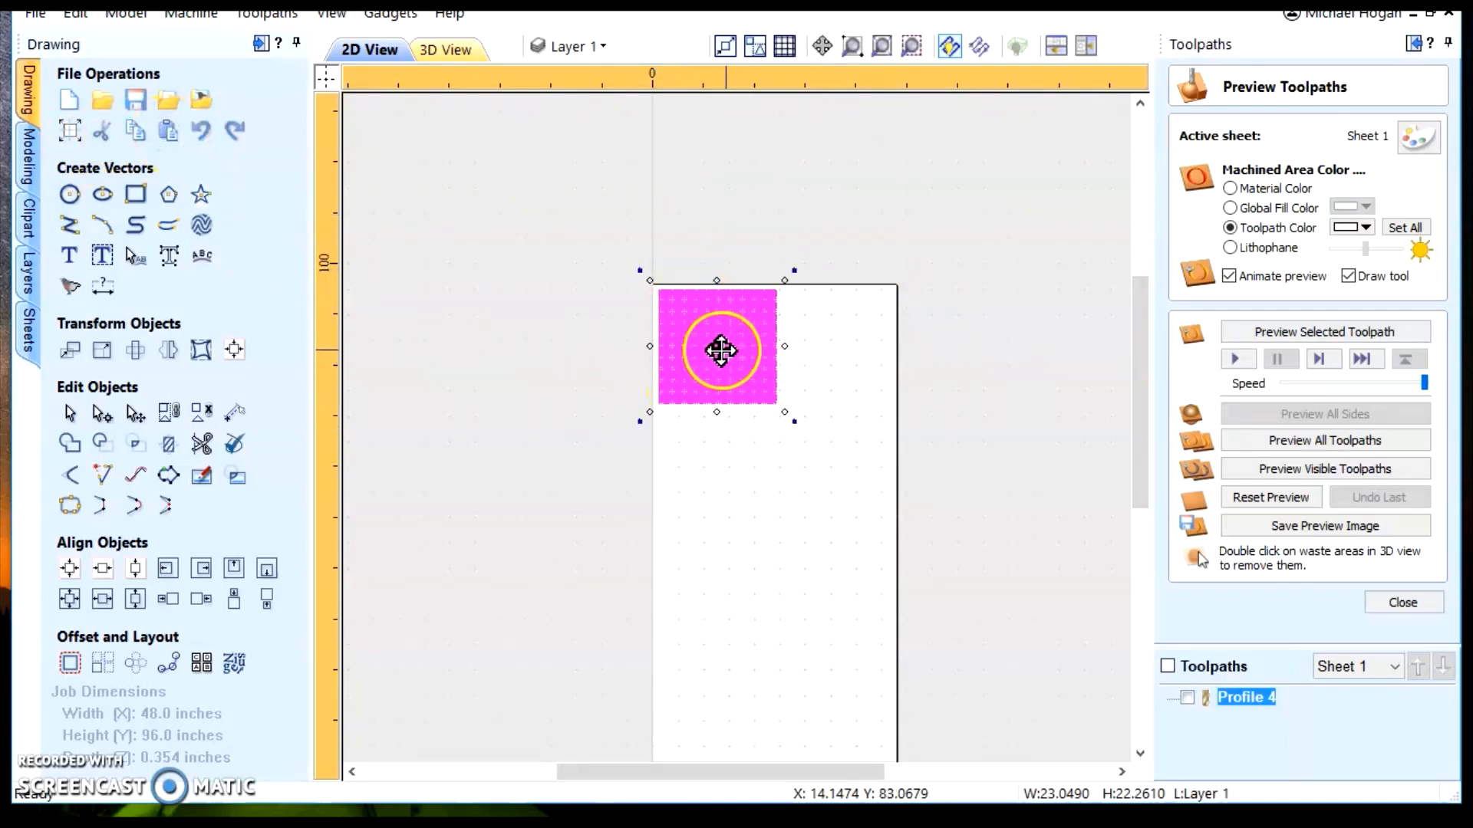
pyautogui.moveTo(718, 350); pyautogui.dragTo(776, 537)
pyautogui.click(69, 572)
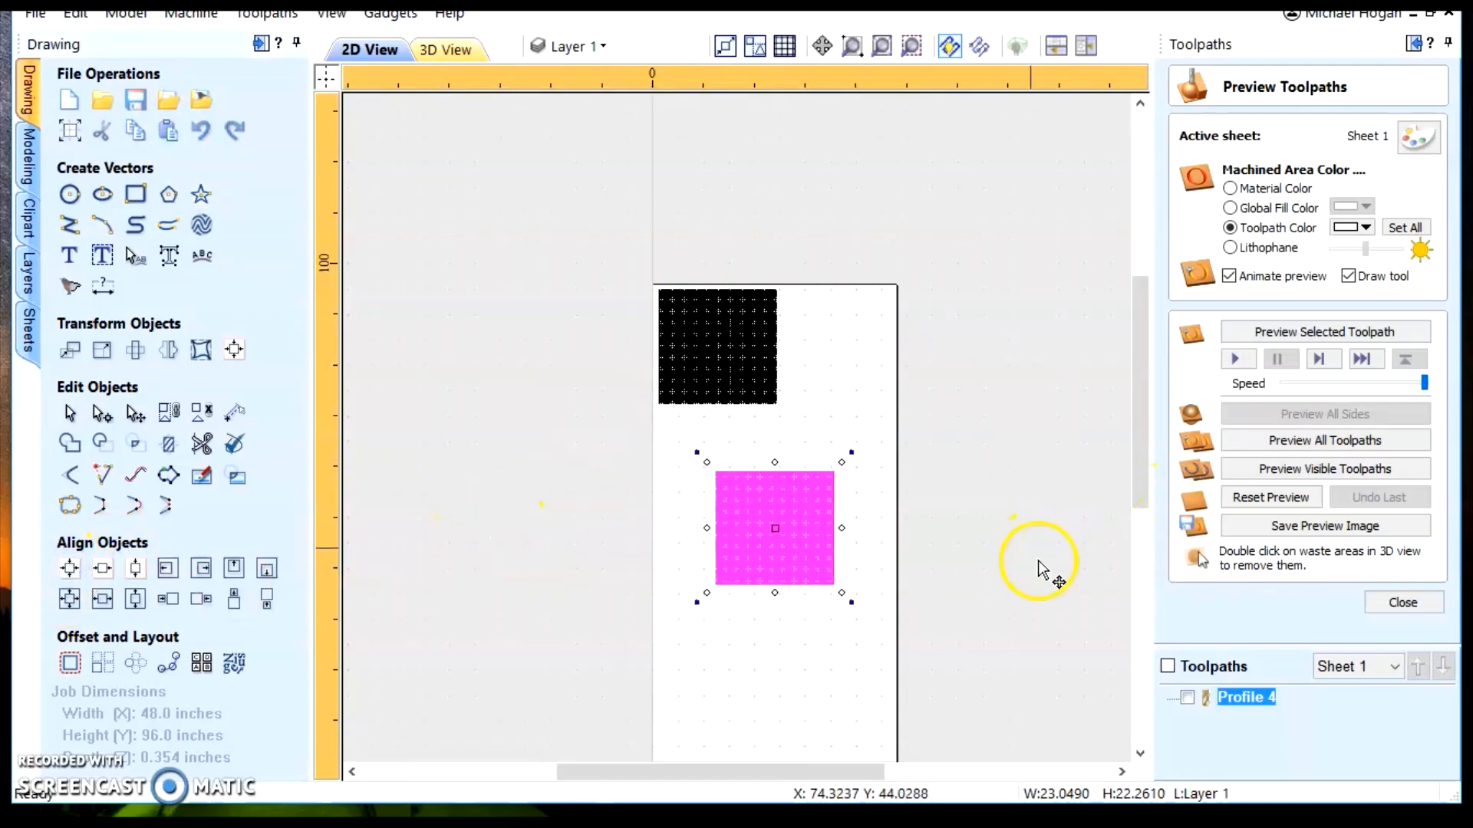
# Recalculate all toolpaths so they include the copied grid, and preview them all in 3D.
pyautogui.click(1417, 606)
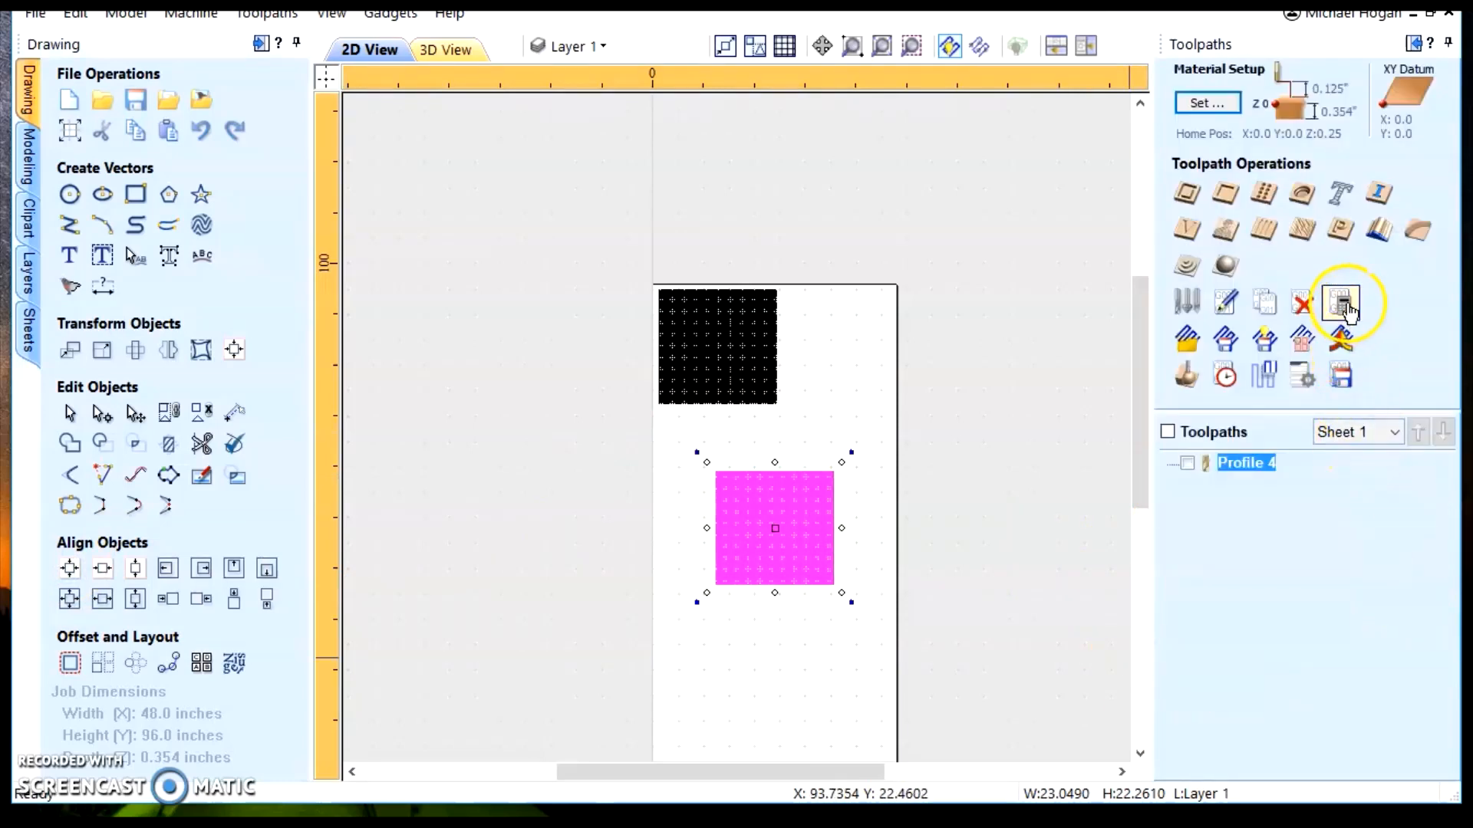
pyautogui.click(1345, 305)
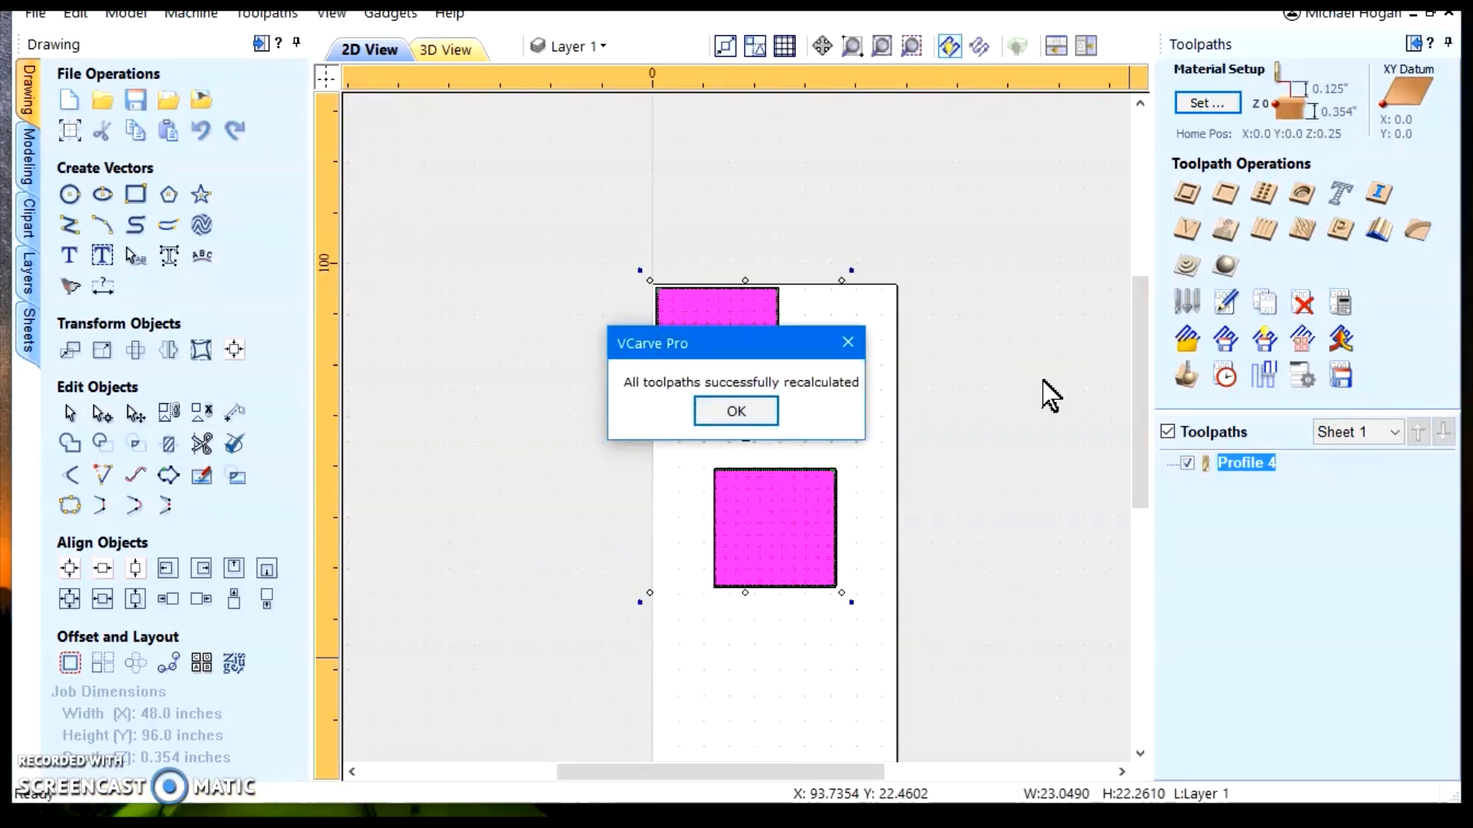
pyautogui.click(735, 412)
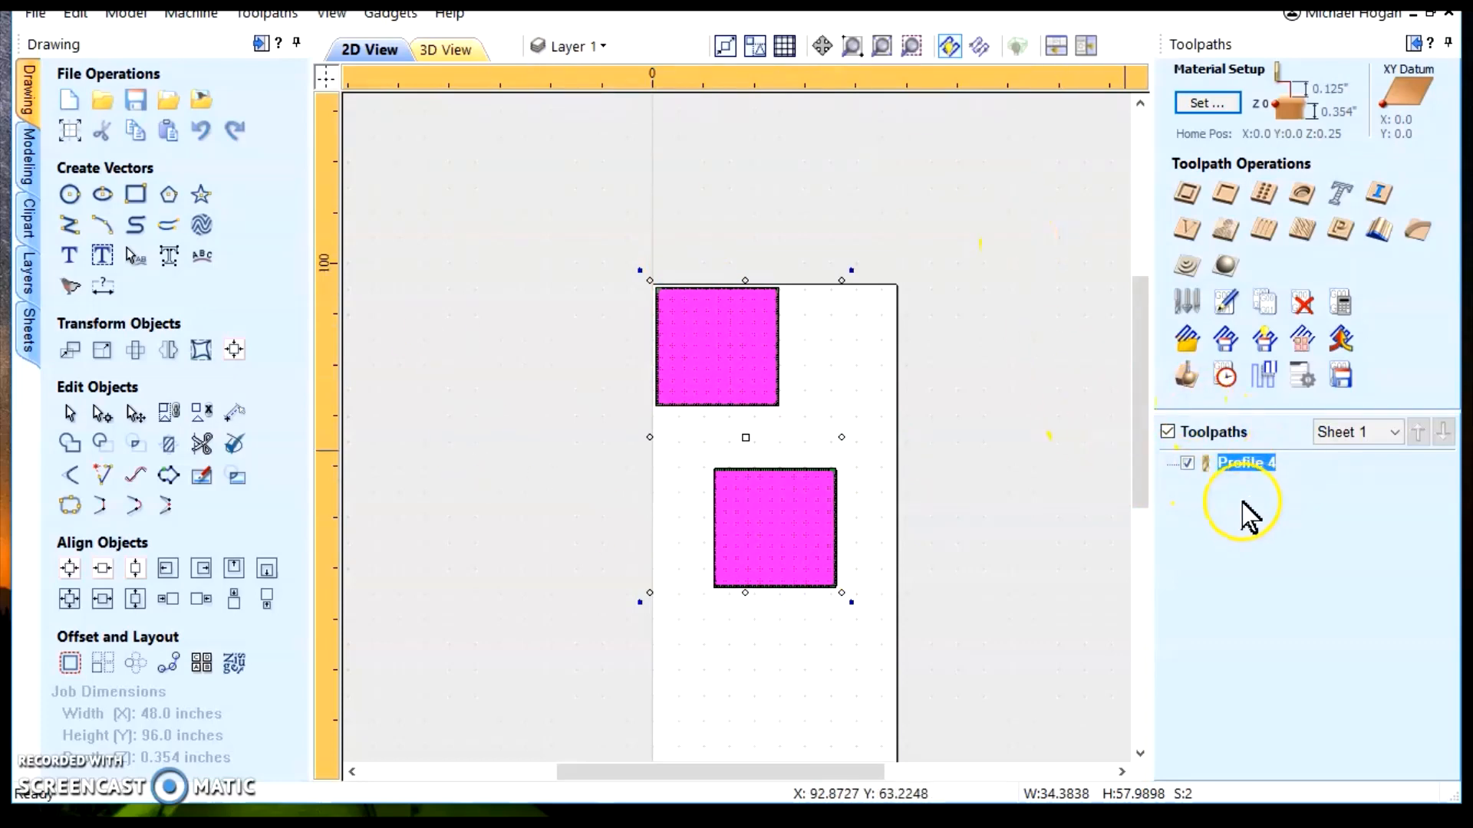
pyautogui.click(1185, 377)
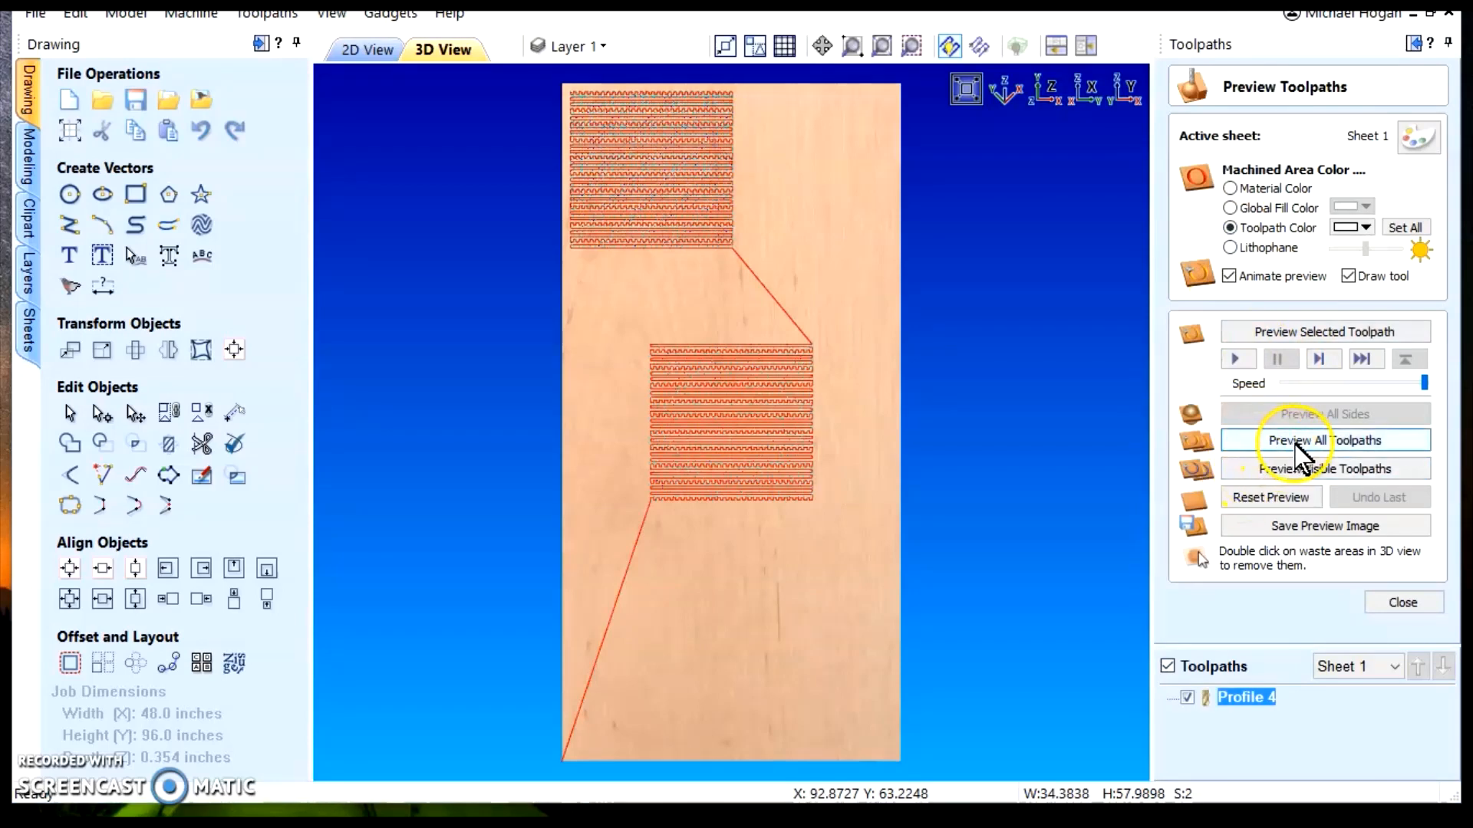
pyautogui.click(1295, 442)
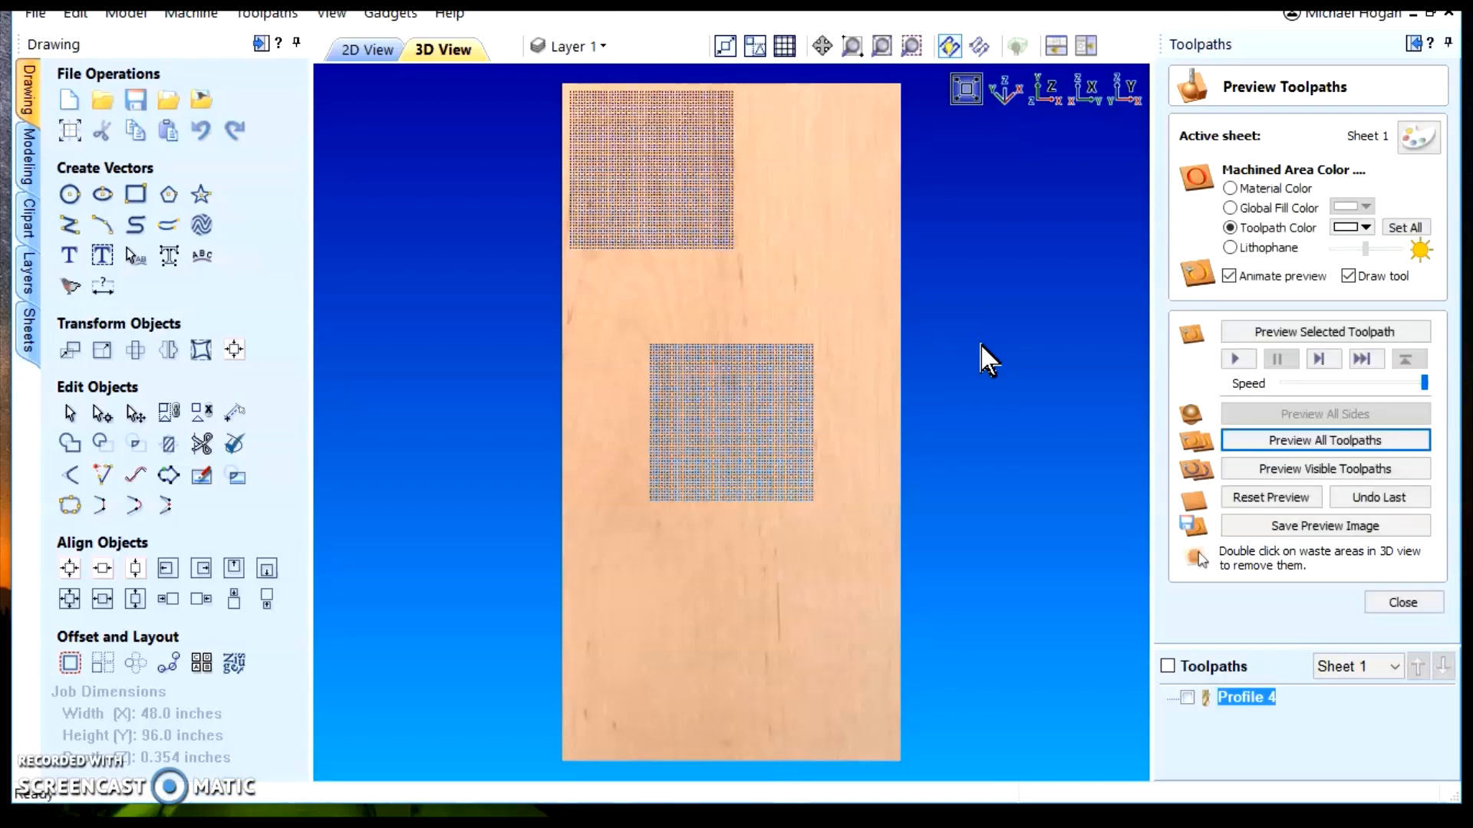
# In the 2D view, copy and paste the centered grid of circles and place the new copy near the material's lower-left corner.
pyautogui.click(360, 51)
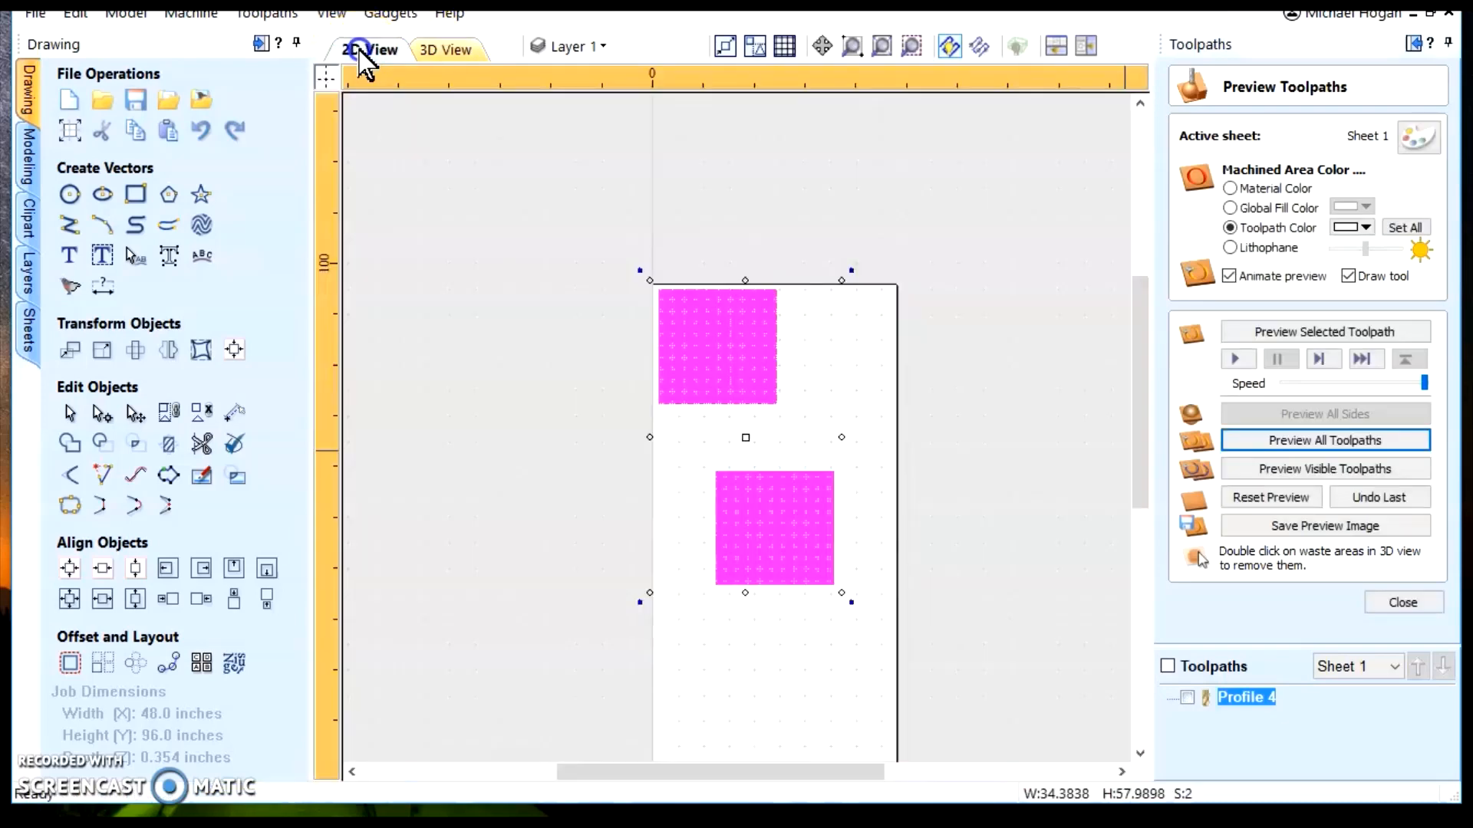
pyautogui.click(560, 475)
pyautogui.click(789, 529)
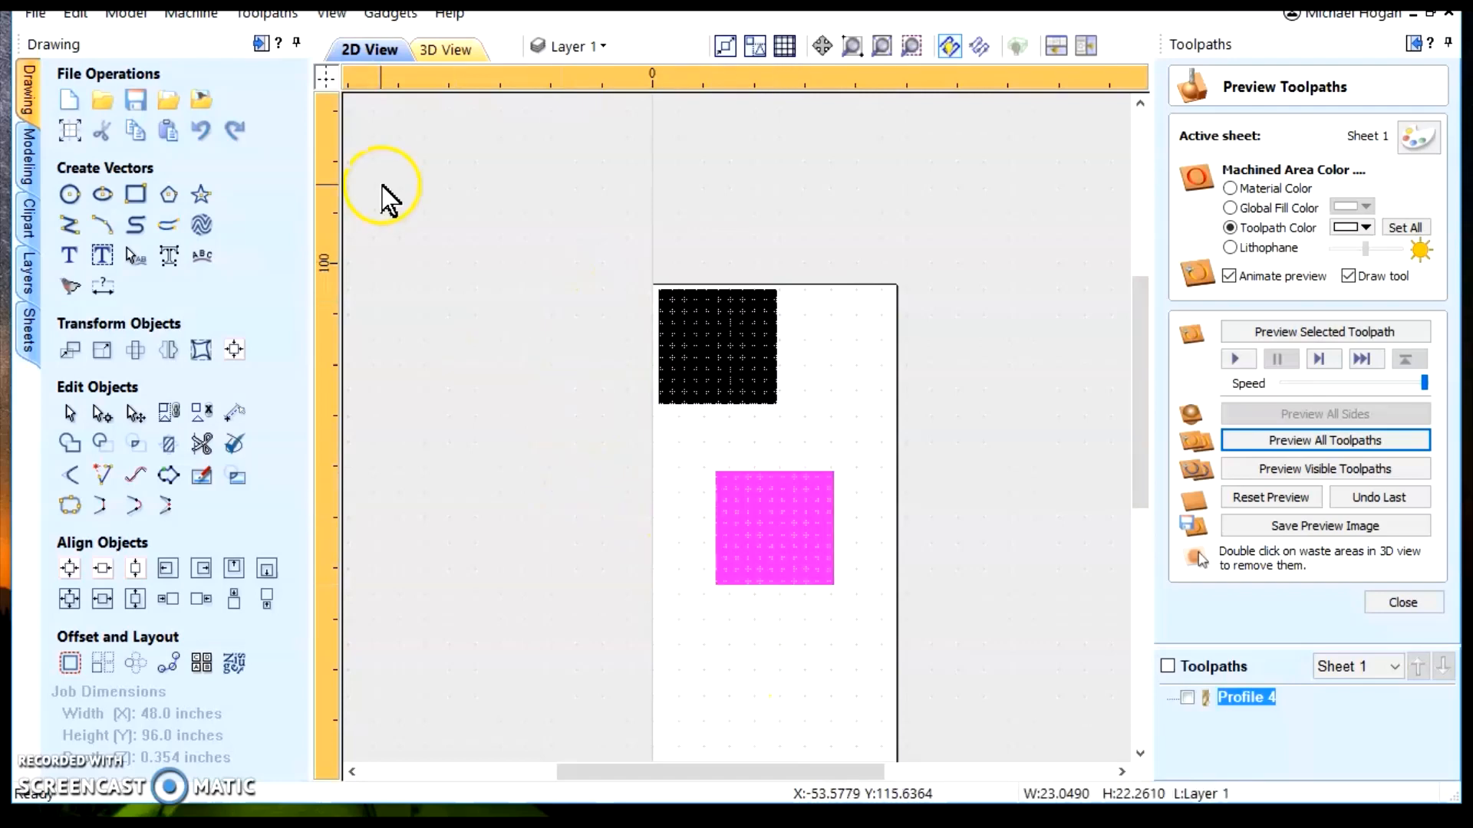
pyautogui.click(151, 131)
pyautogui.click(169, 131)
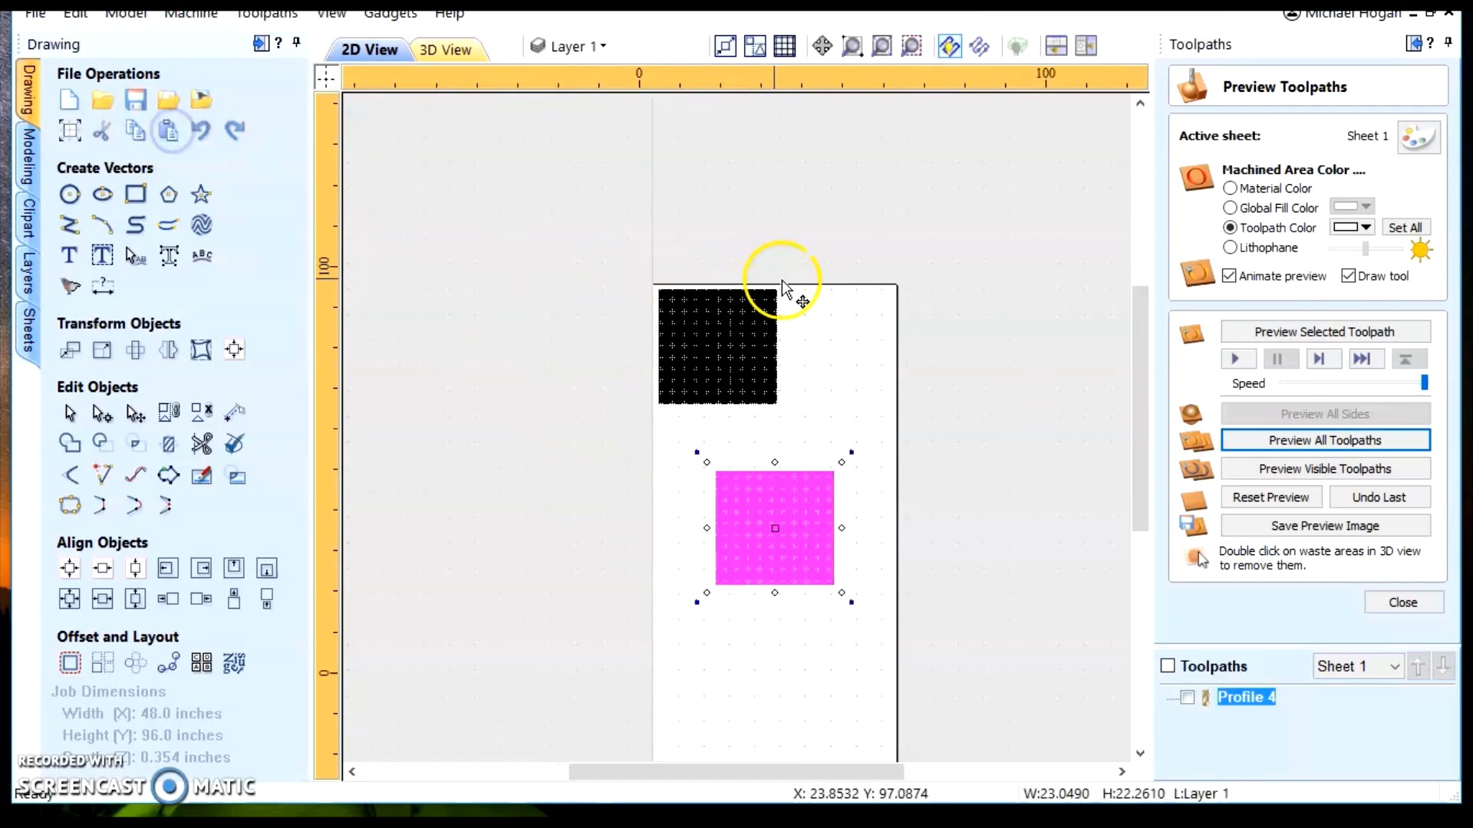
pyautogui.scroll(-1, 774, 279)
pyautogui.moveTo(1145, 335); pyautogui.dragTo(1146, 408)
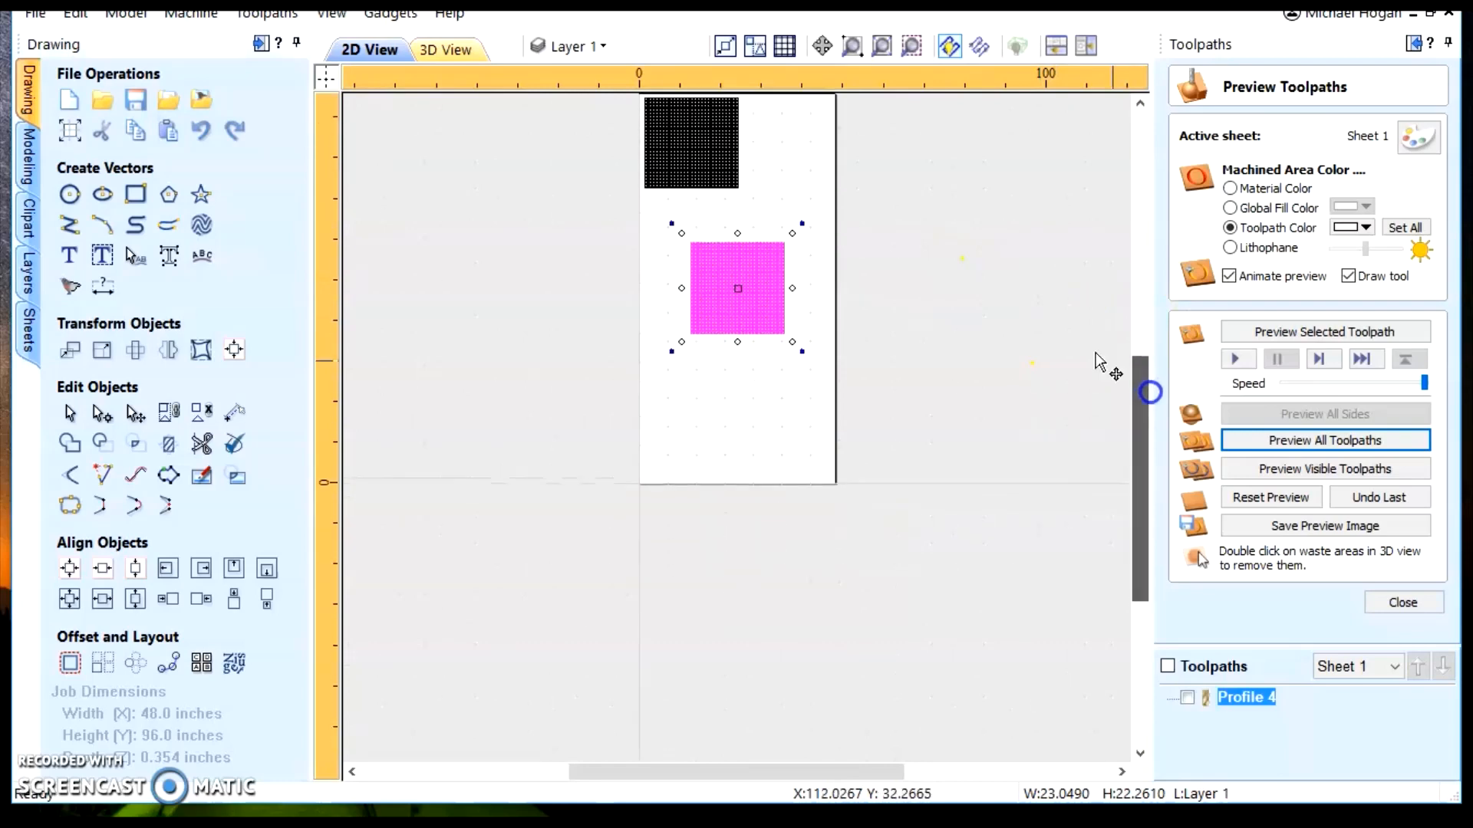
pyautogui.moveTo(734, 291)
pyautogui.mouseDown()
pyautogui.moveTo(674, 437)
pyautogui.moveTo(697, 427)
pyautogui.mouseUp()
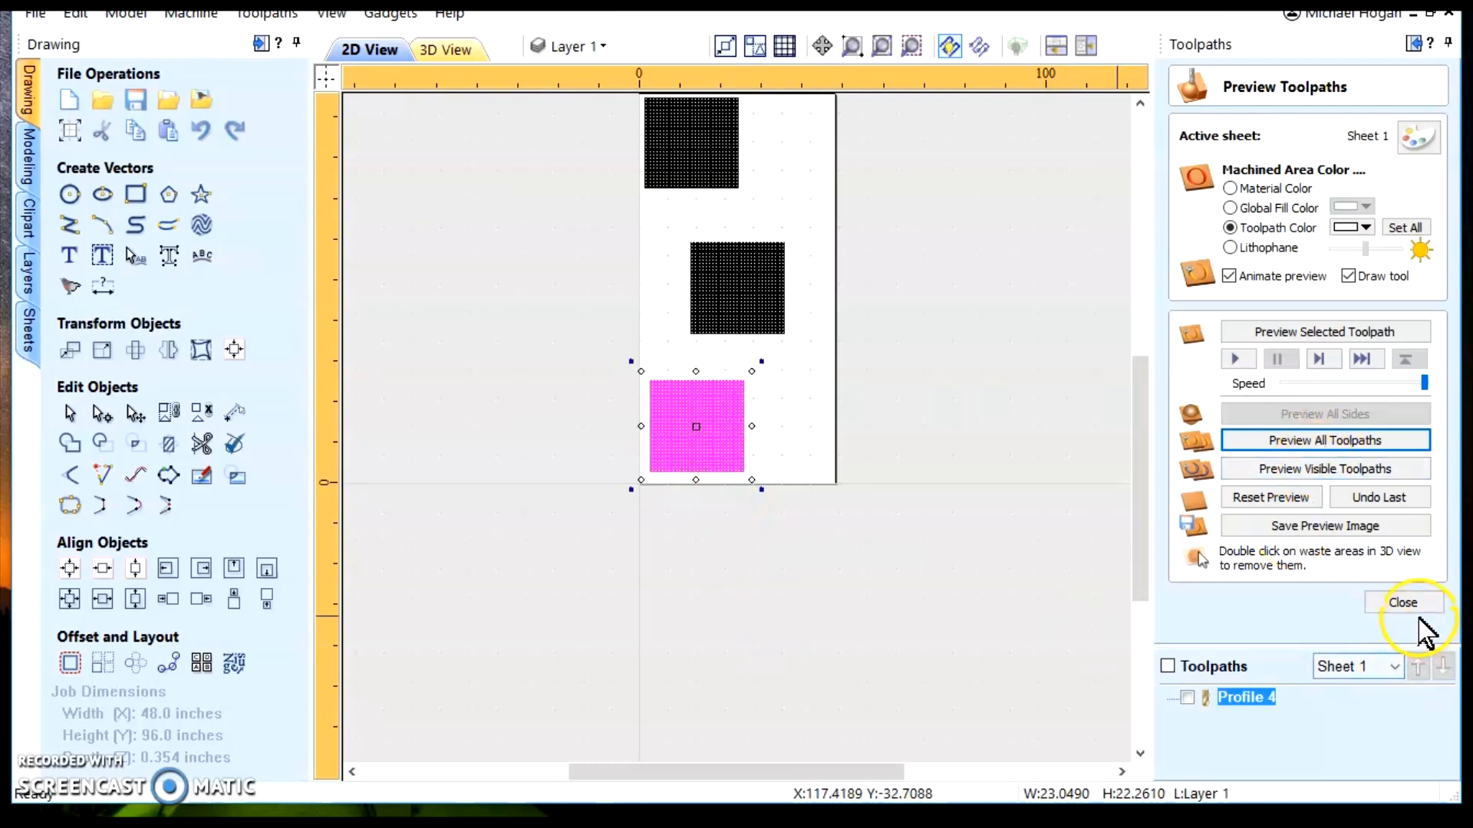
# Close the toolpath preview and recalculate all toolpaths so they include the newly pasted third grid of circles.
pyautogui.click(1404, 602)
pyautogui.click(1340, 302)
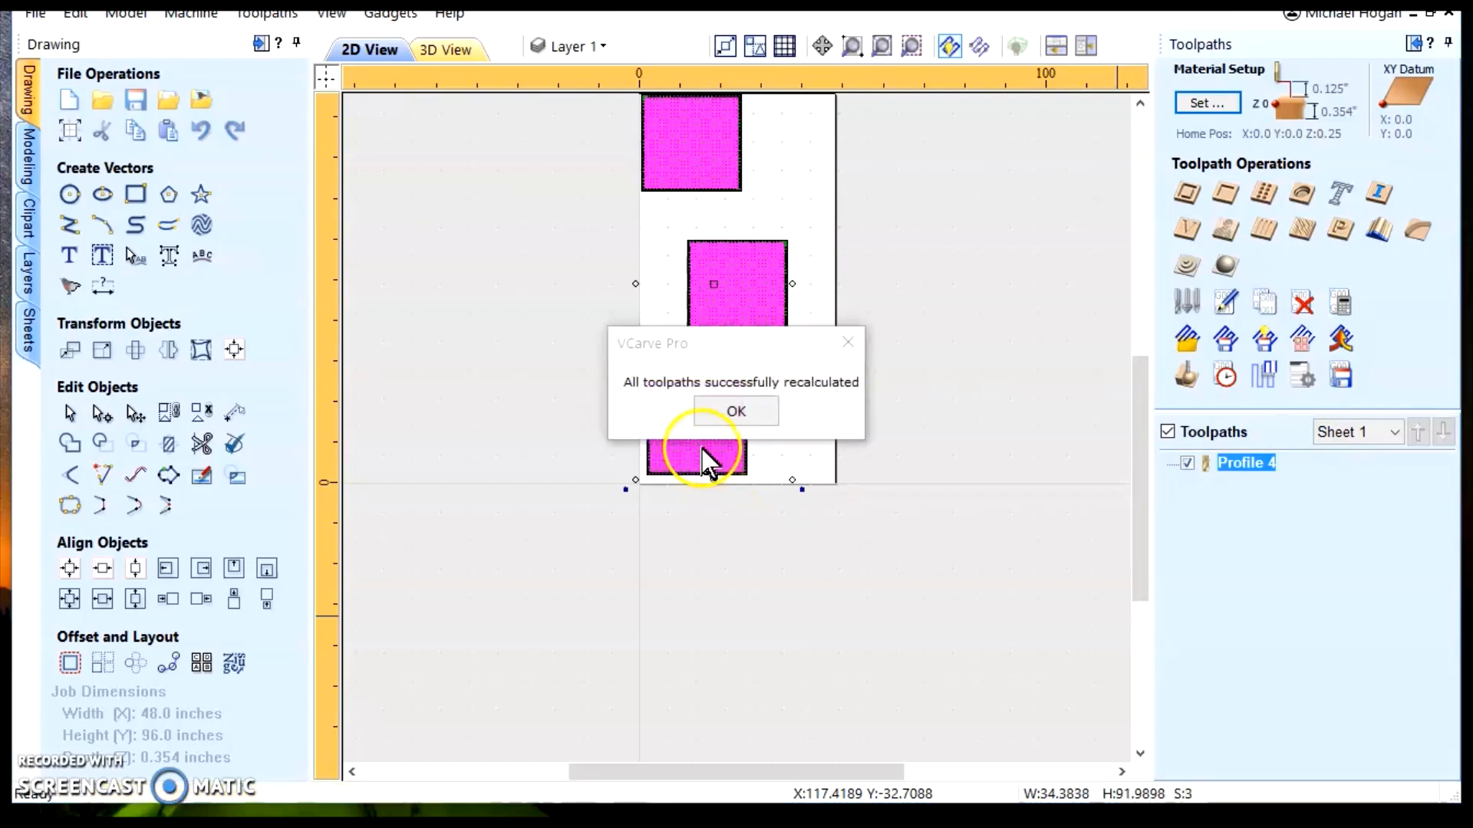
pyautogui.click(760, 418)
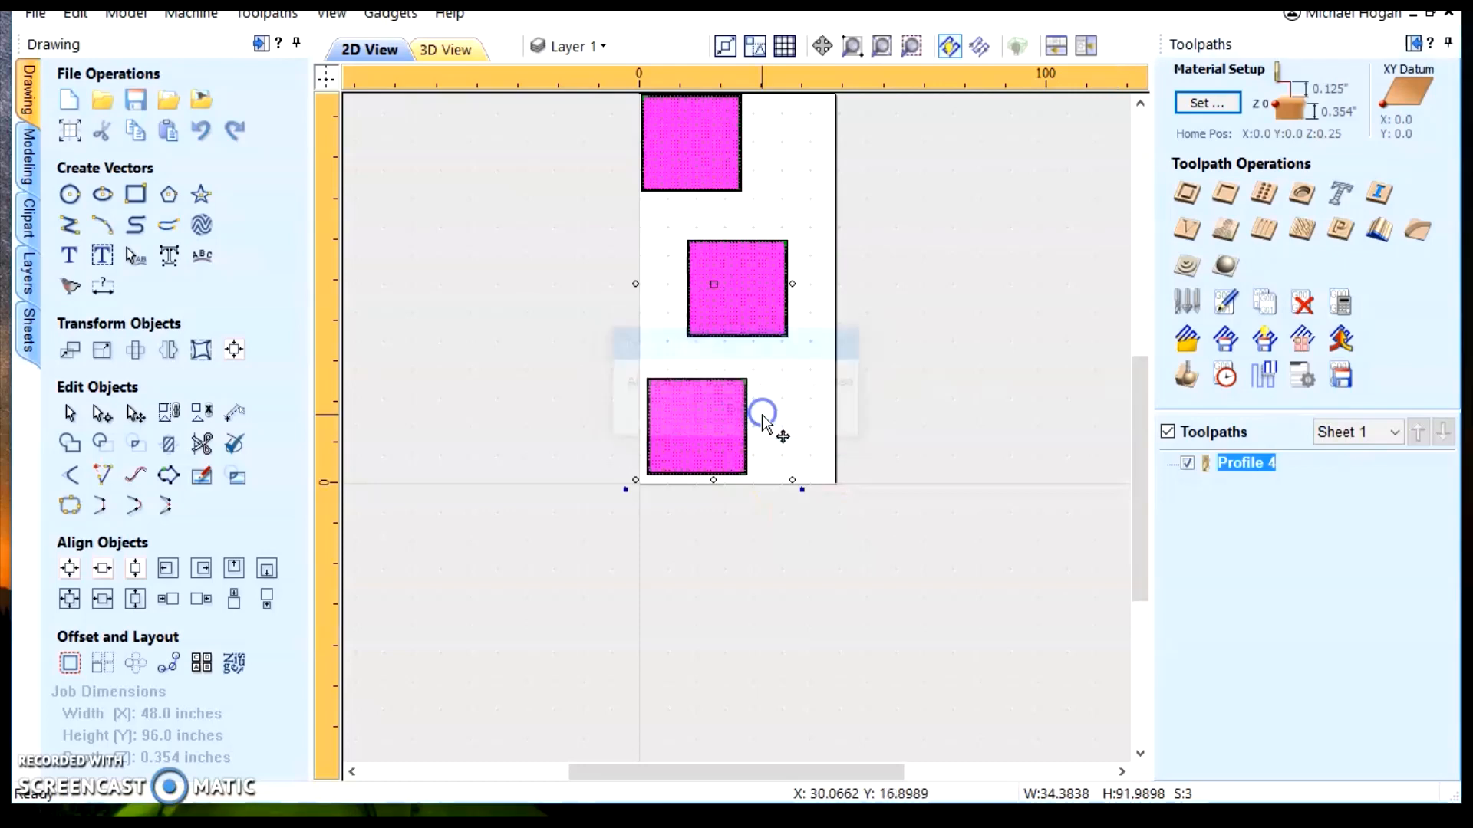
# Reset the 3D toolpath preview and simulate all toolpaths again across the three grids of circles.
pyautogui.click(1187, 376)
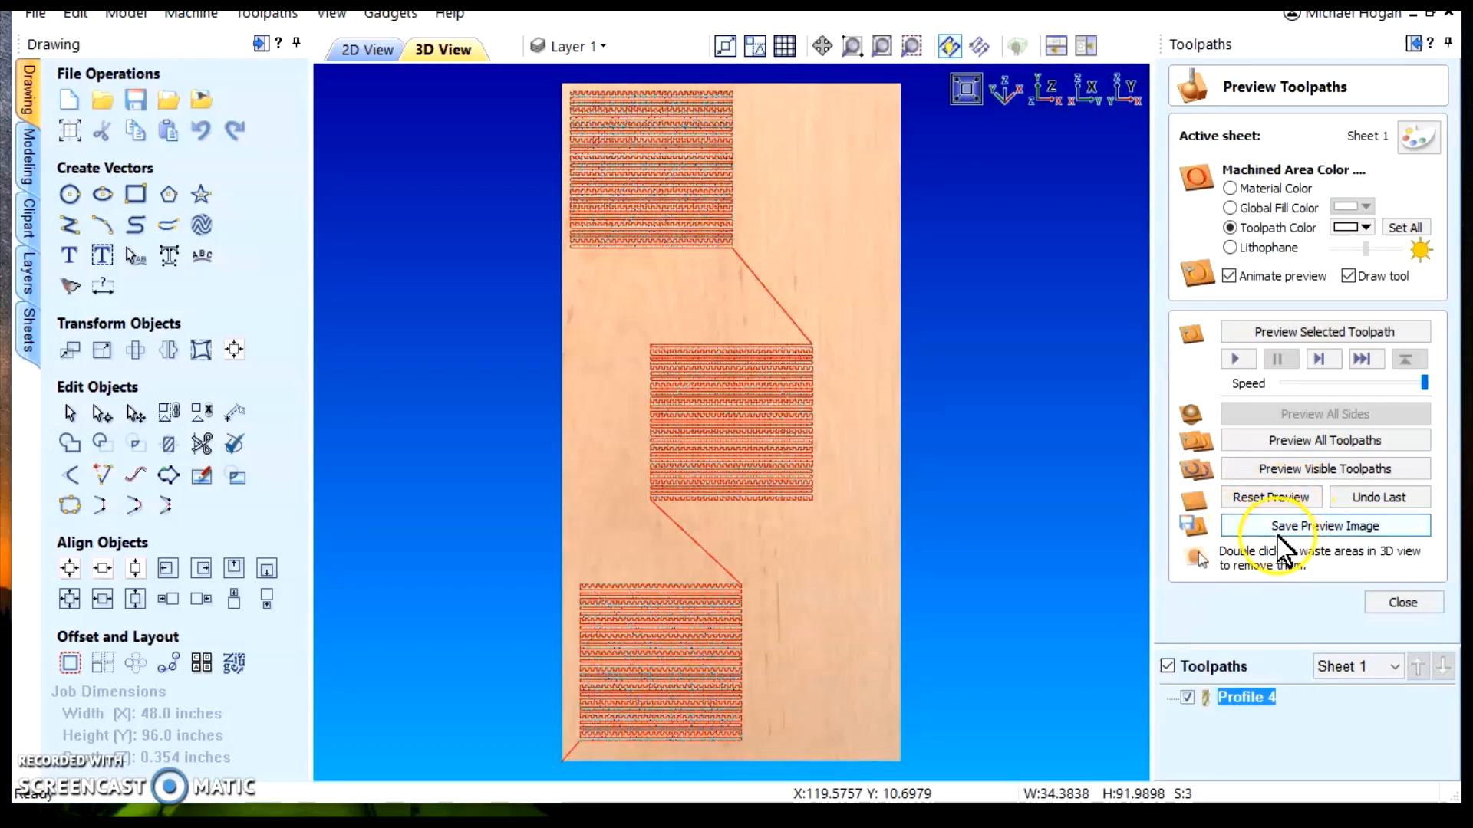
pyautogui.click(1258, 497)
pyautogui.click(1268, 500)
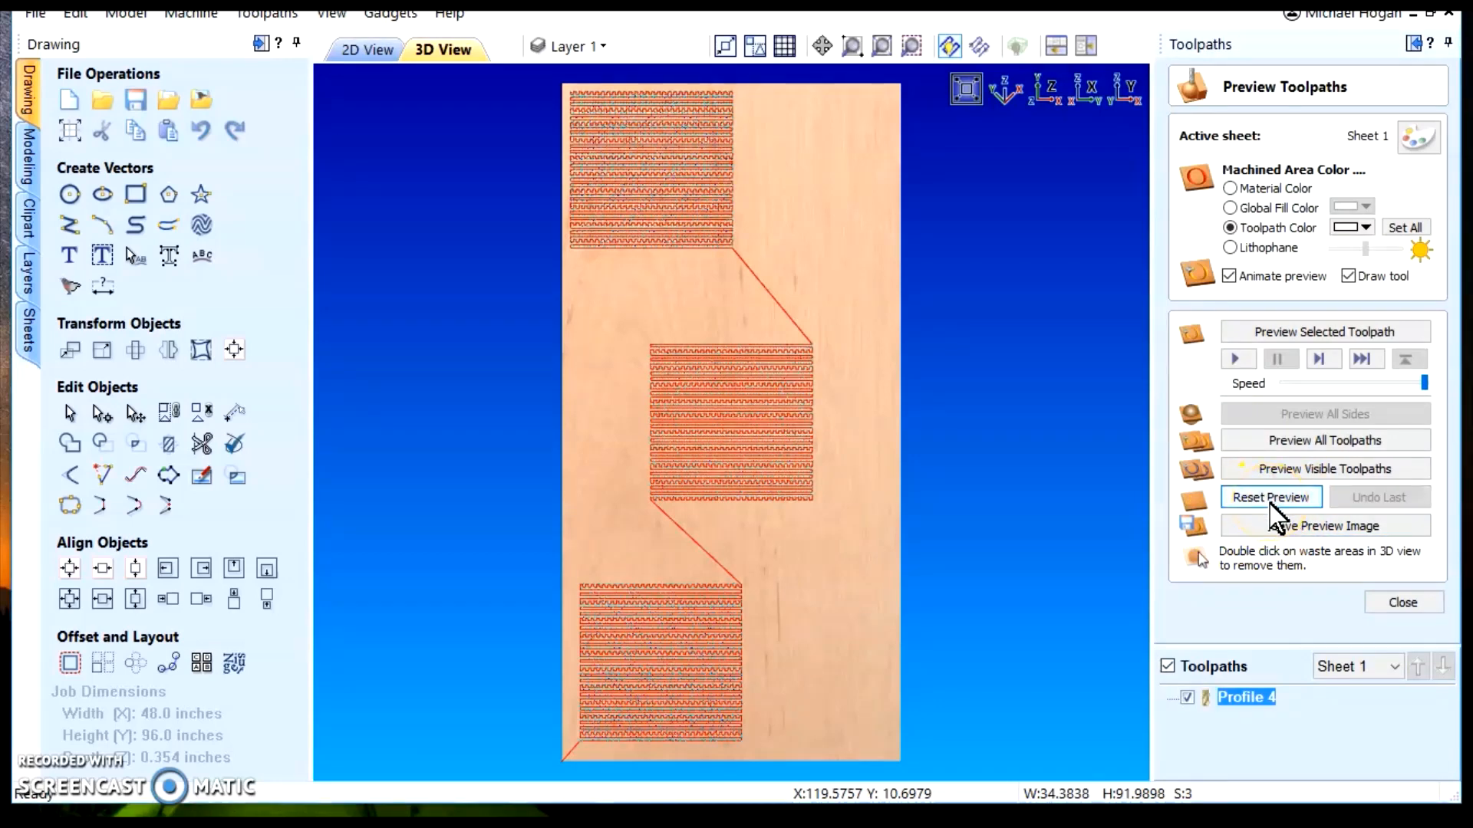
pyautogui.click(1312, 439)
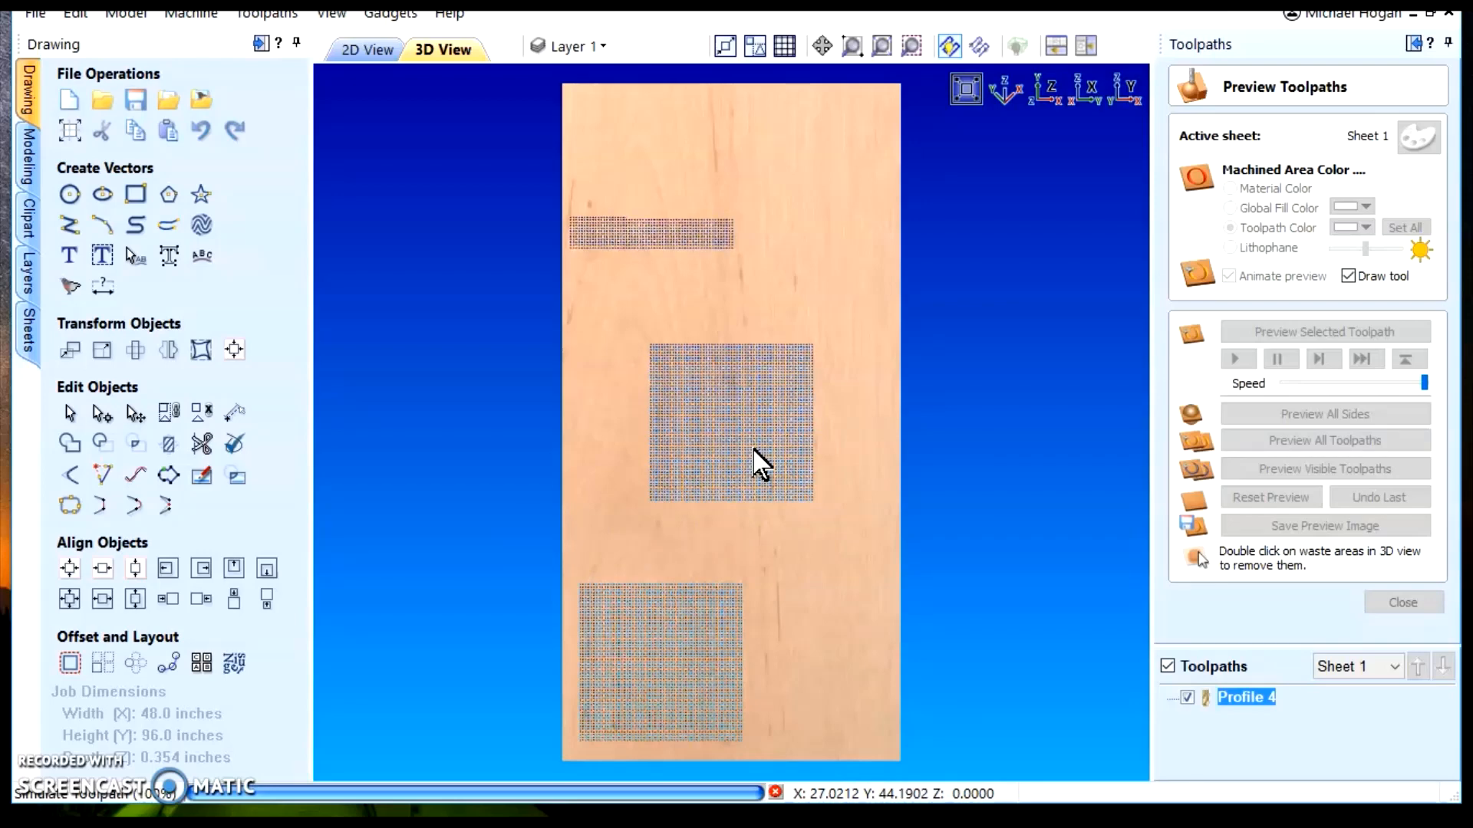
pyautogui.click(457, 269)
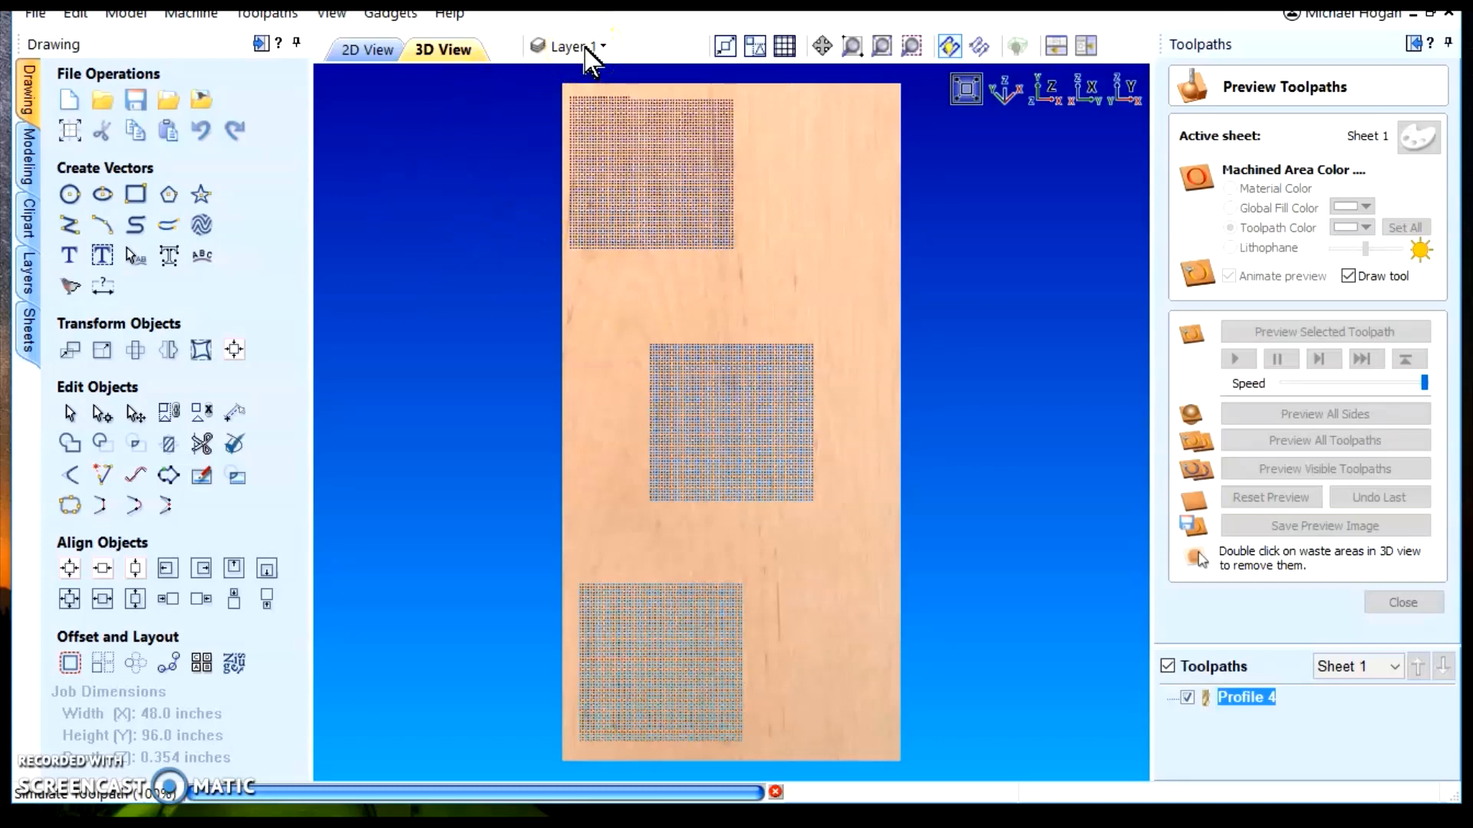
# Open the Profile 4 toolpath for editing and examine its Vector Selector filters and toolpath association, then close the selector.
pyautogui.doubleClick(1249, 697)
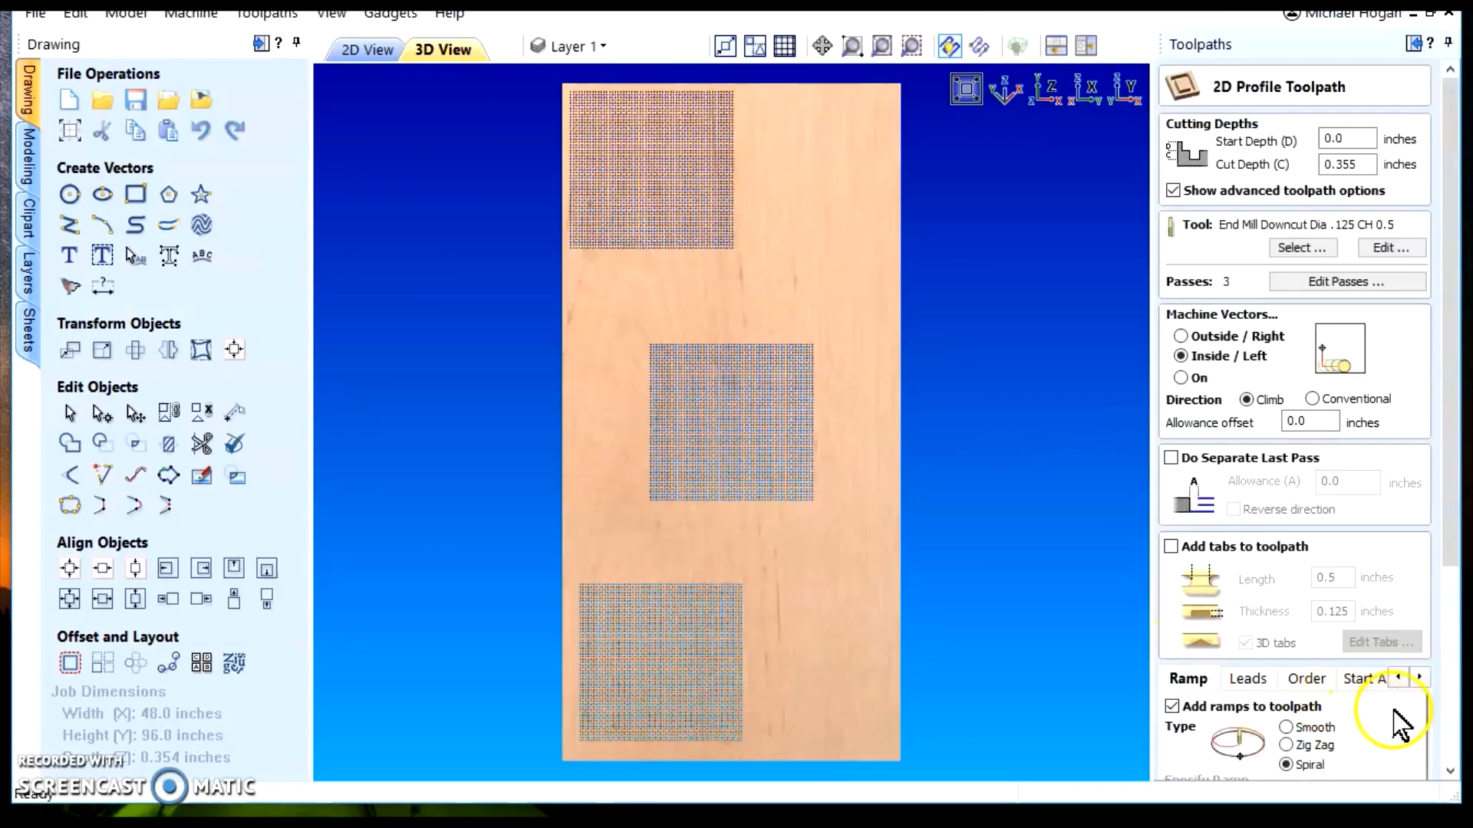
pyautogui.scroll(-3, 1396, 713)
pyautogui.scroll(-3, 1396, 713)
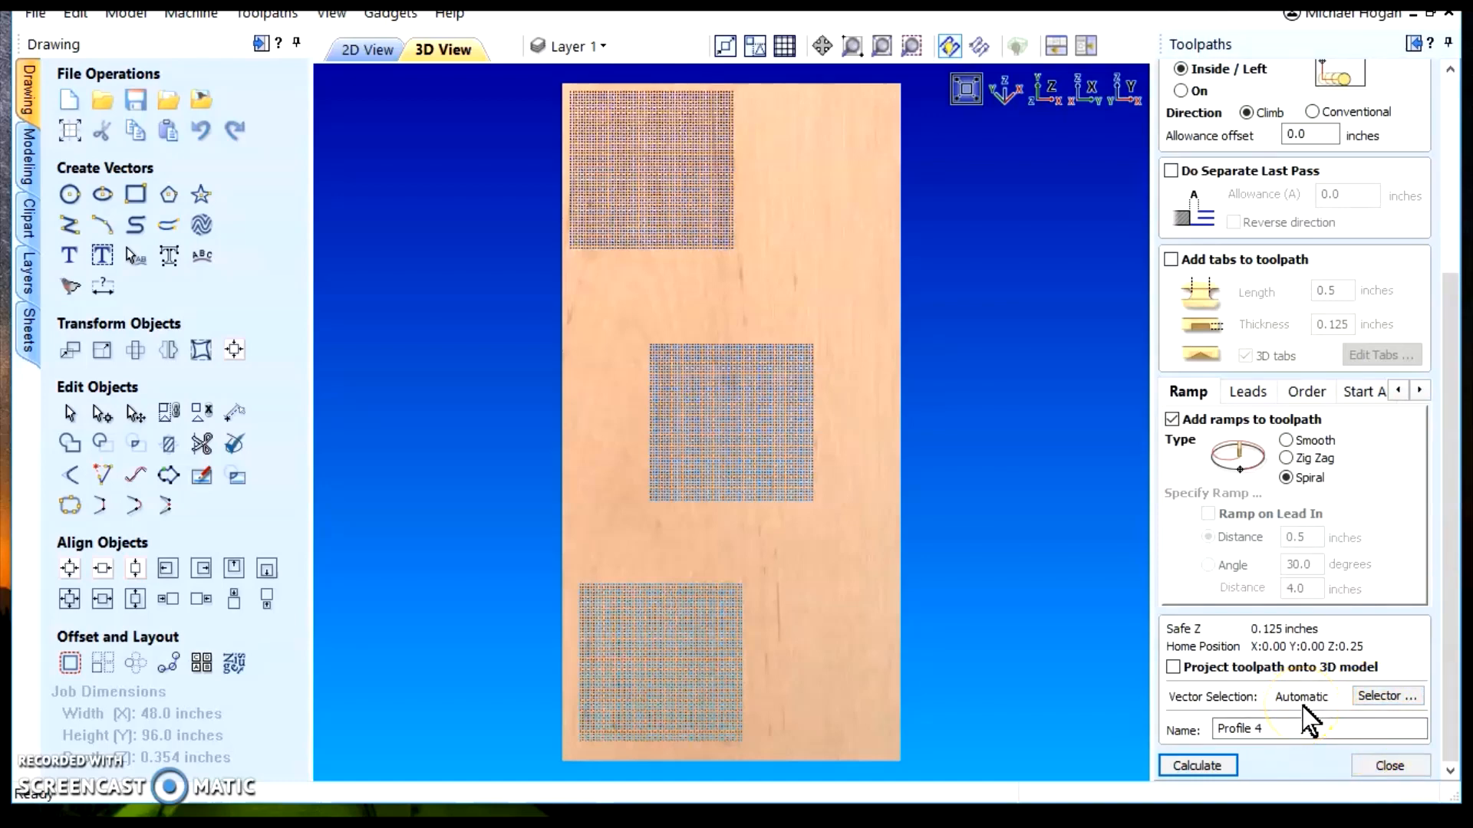
pyautogui.click(1390, 695)
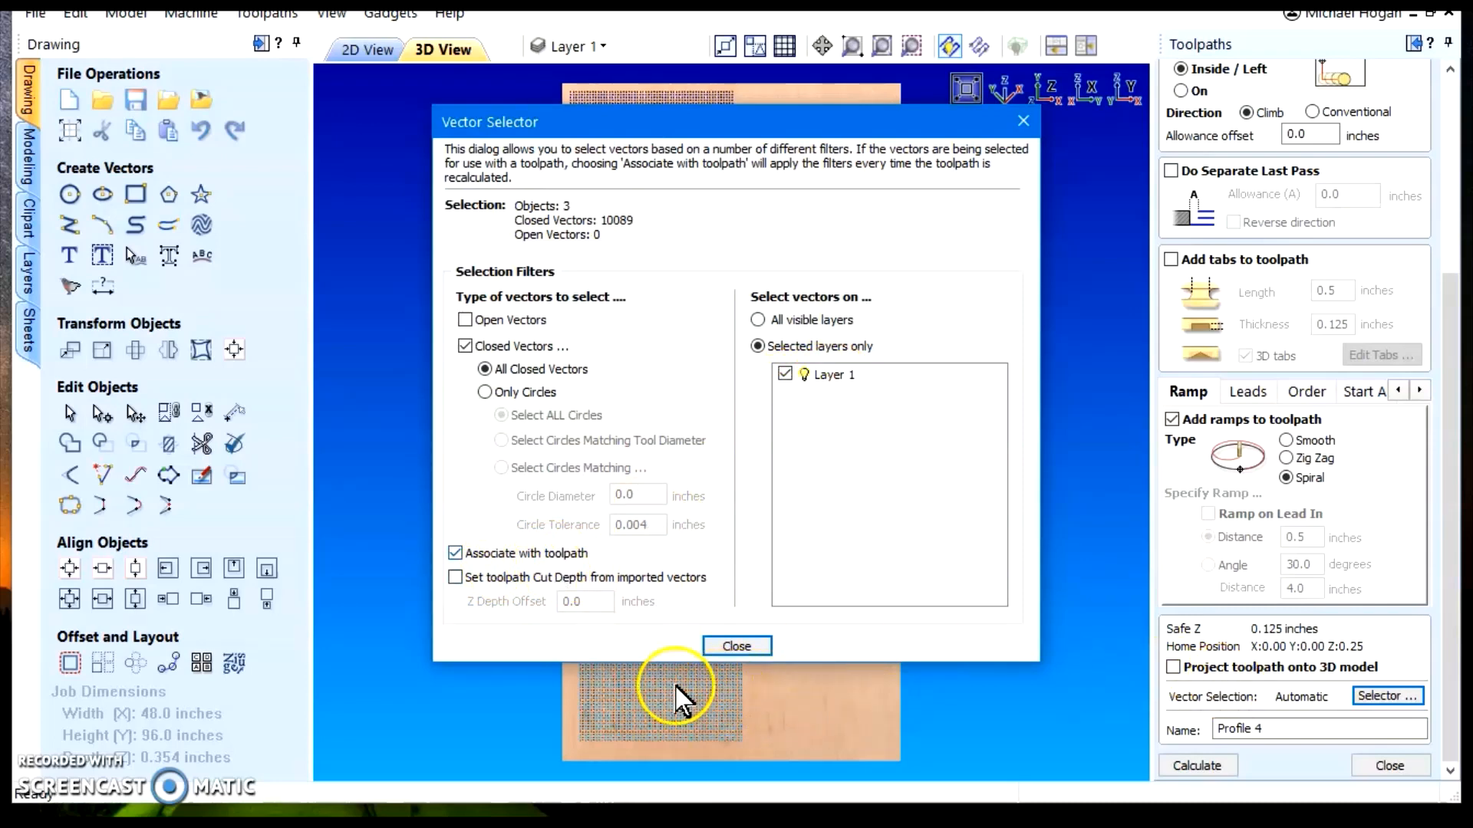
pyautogui.click(738, 647)
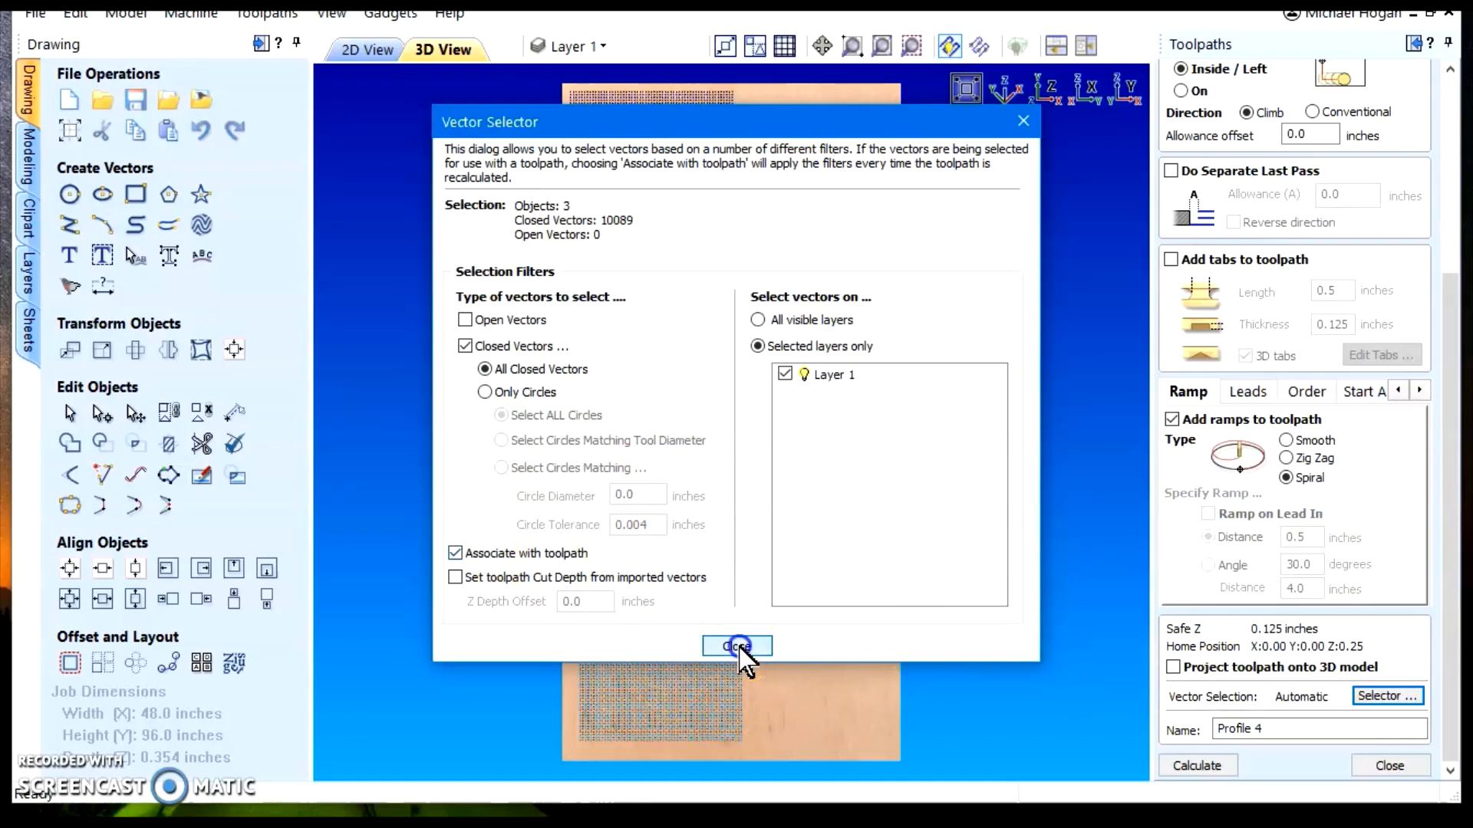